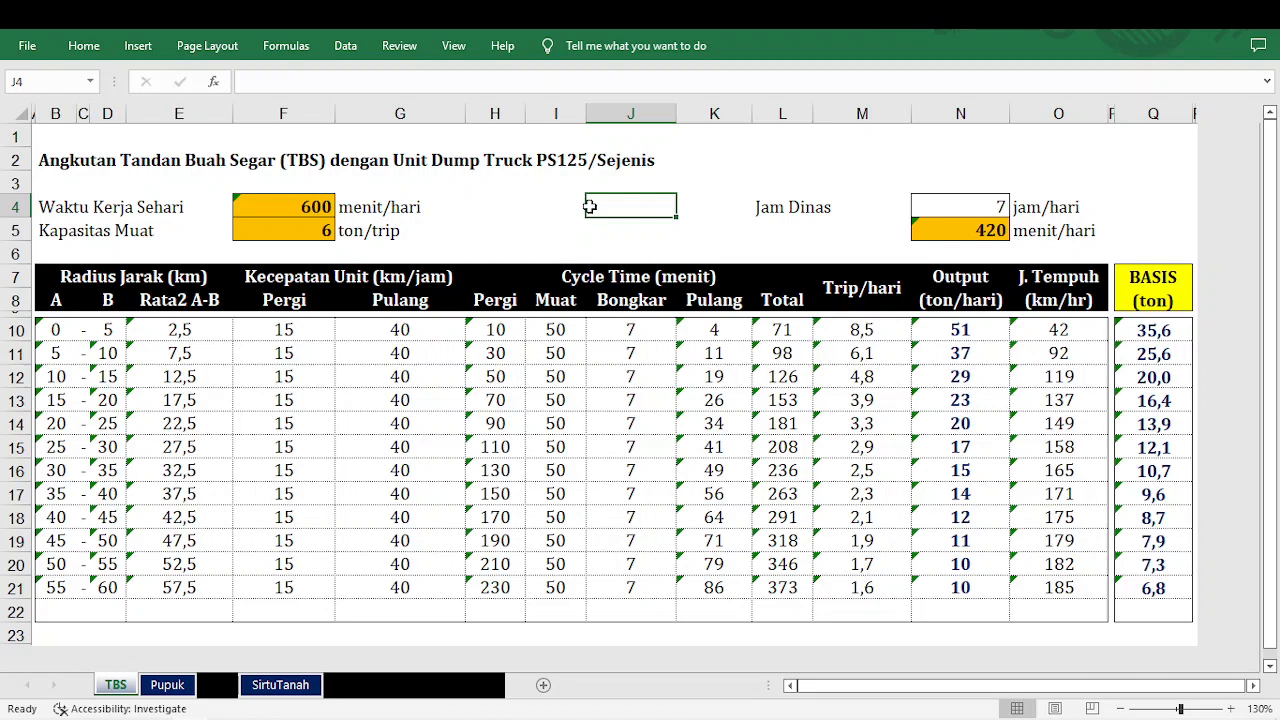
Set the load capacity (Kapasitas Muat) in F5 to 3 ton/trip
{"action": "left_click", "coordinate": [118, 208]}
{"action": "left_click", "coordinate": [271, 204]}
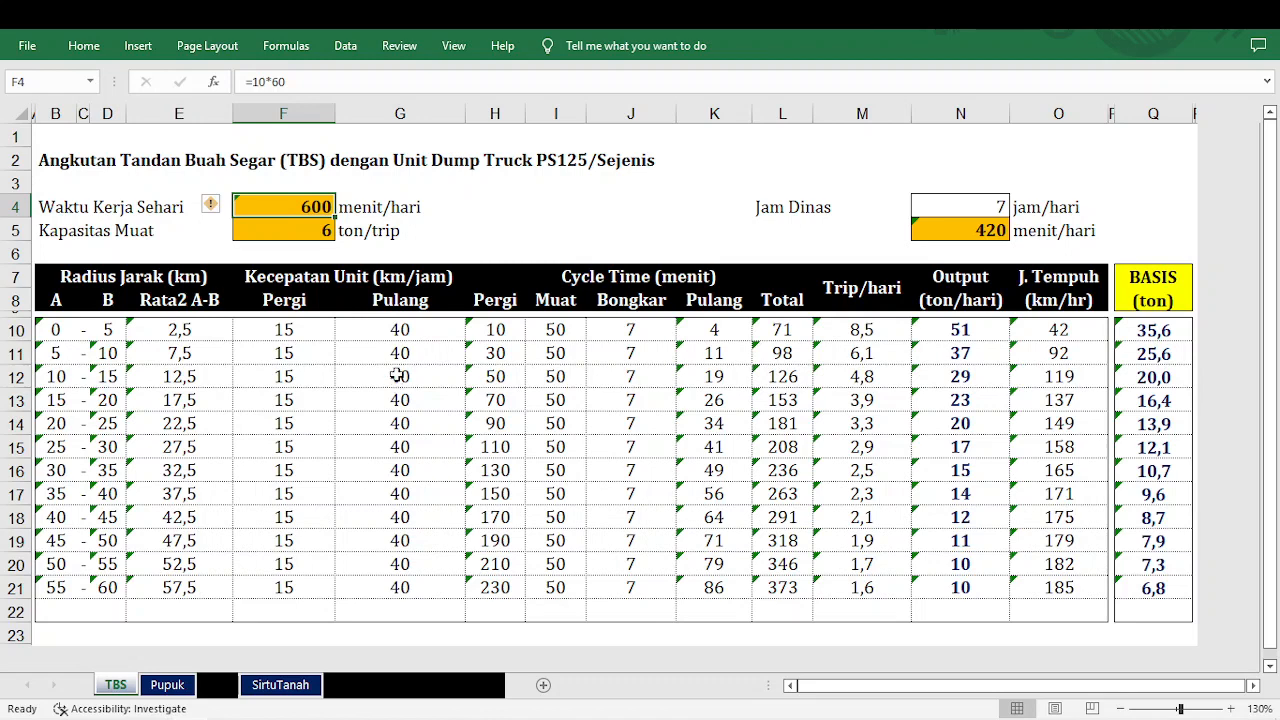
{"action": "left_click", "coordinate": [311, 230]}
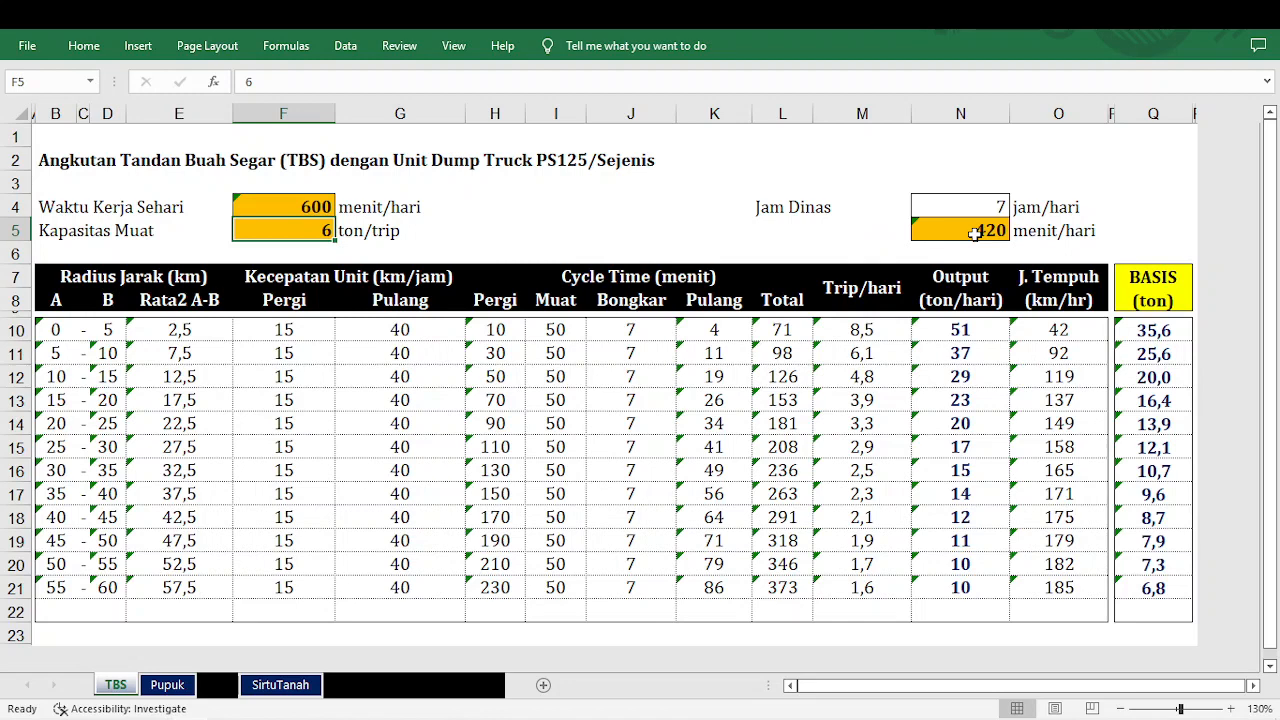
{"action": "type", "text": "3"}
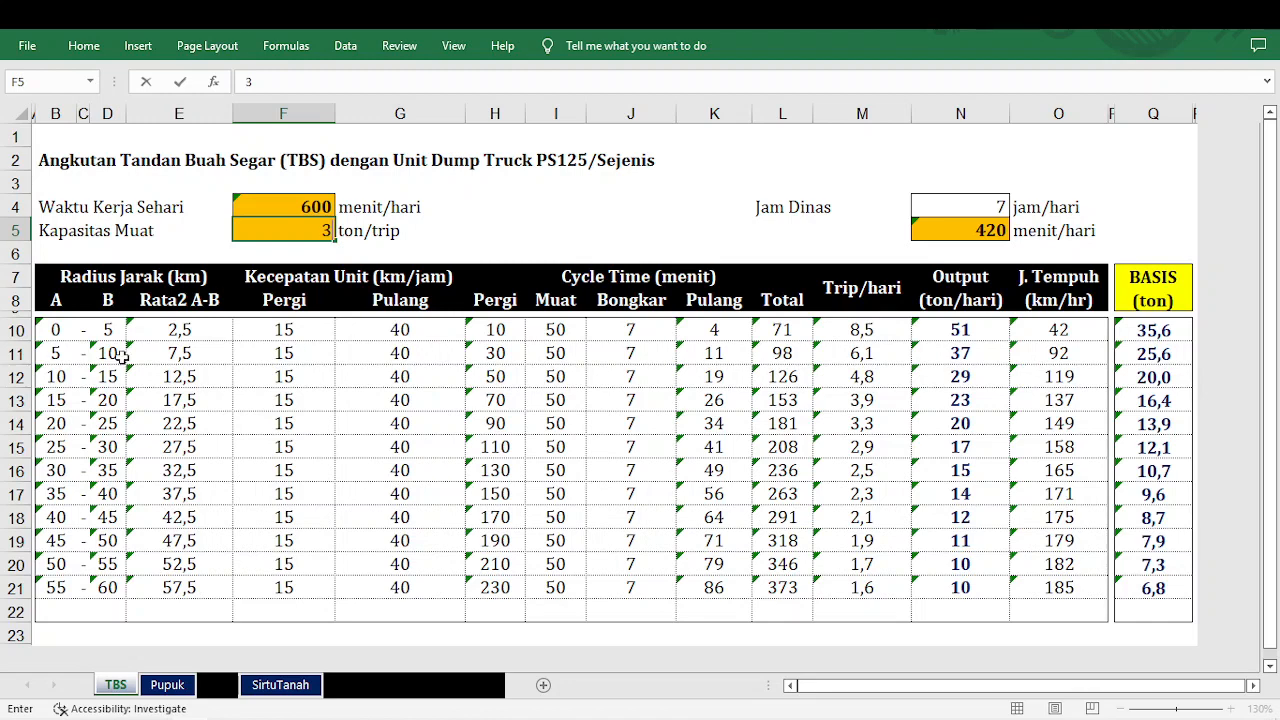
{"action": "left_click", "coordinate": [55, 330]}
Examine how the distance radius ranges A–B and the Rata2 A-B averages are built in the first rows
{"action": "left_click", "coordinate": [117, 329]}
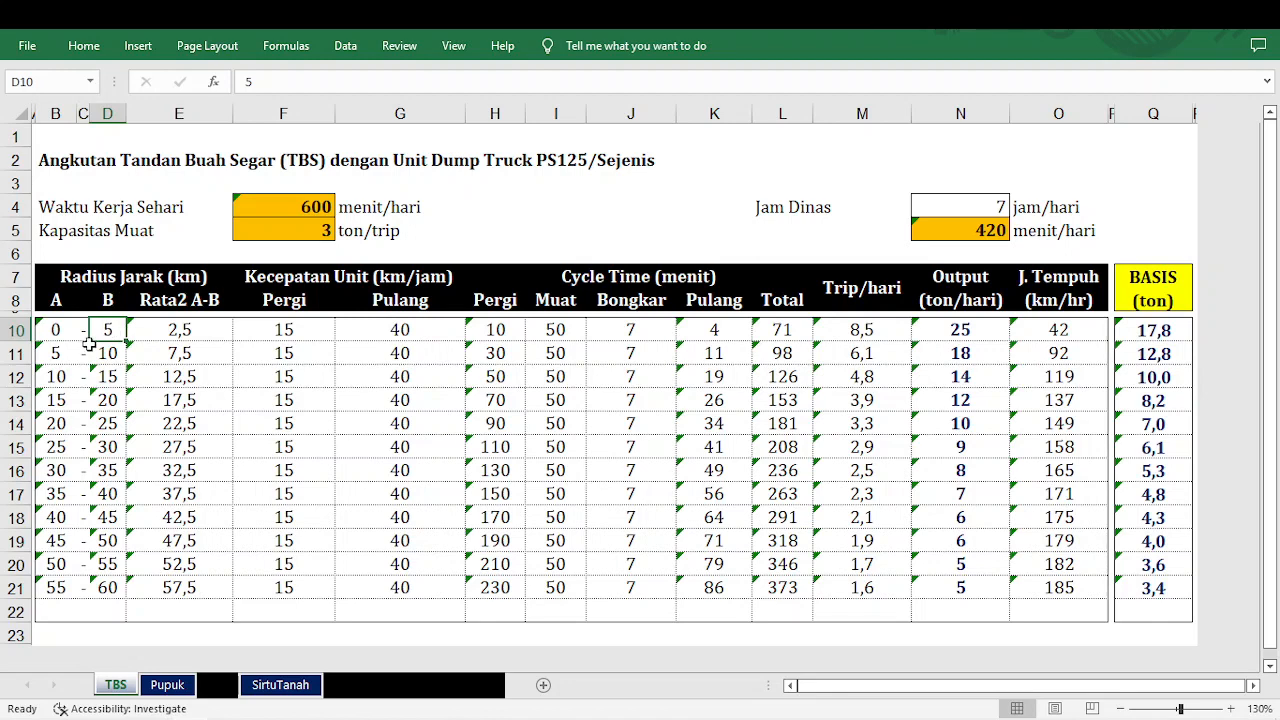
{"action": "left_click", "coordinate": [42, 358]}
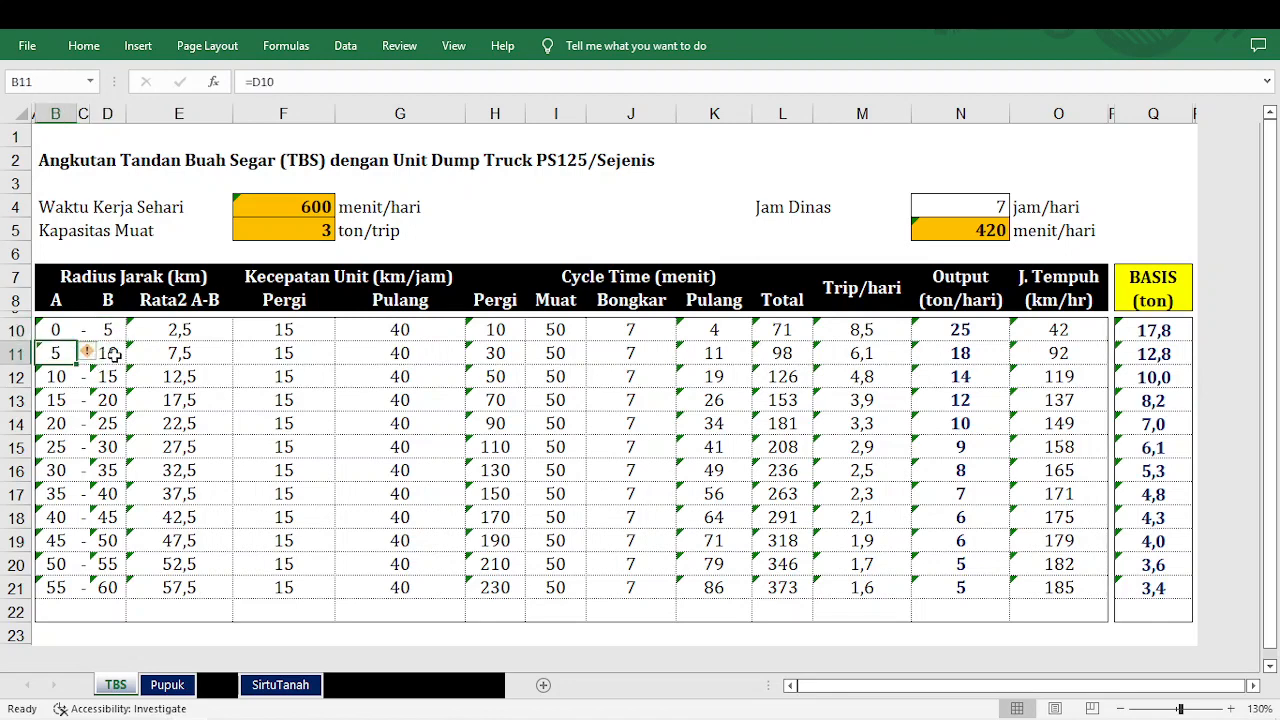
{"action": "left_click", "coordinate": [62, 380]}
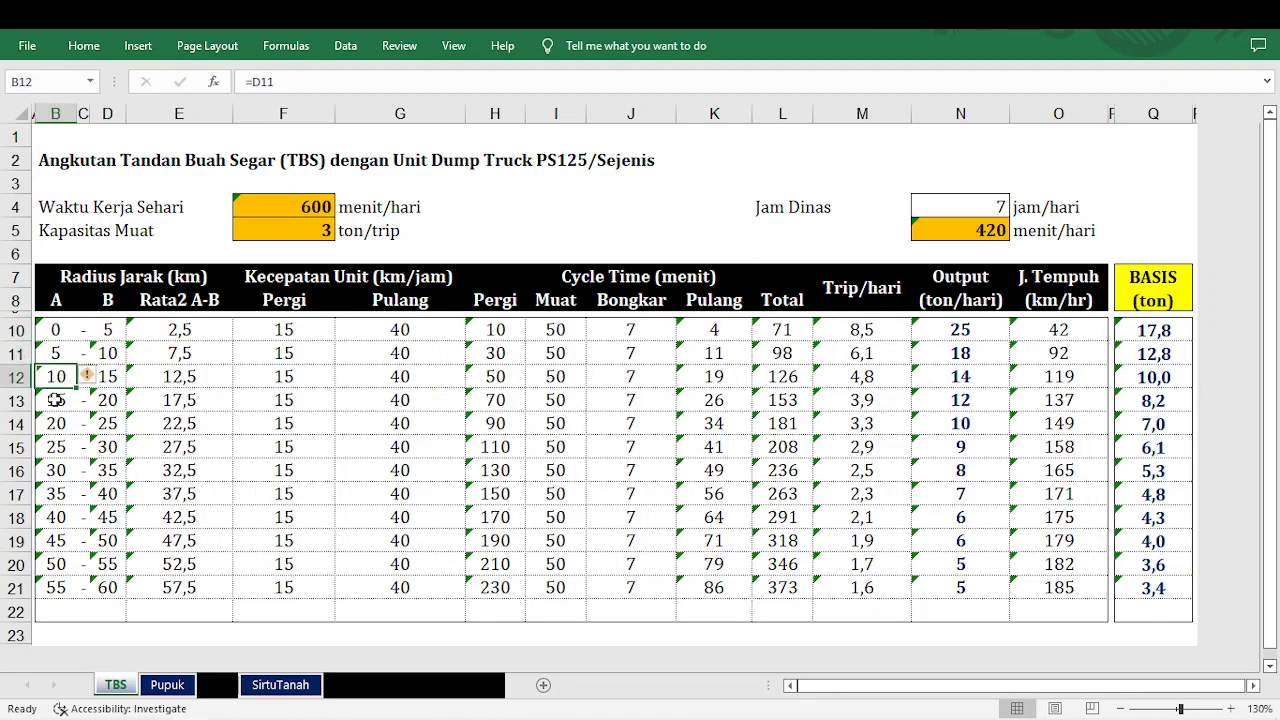
{"action": "left_click", "coordinate": [56, 399]}
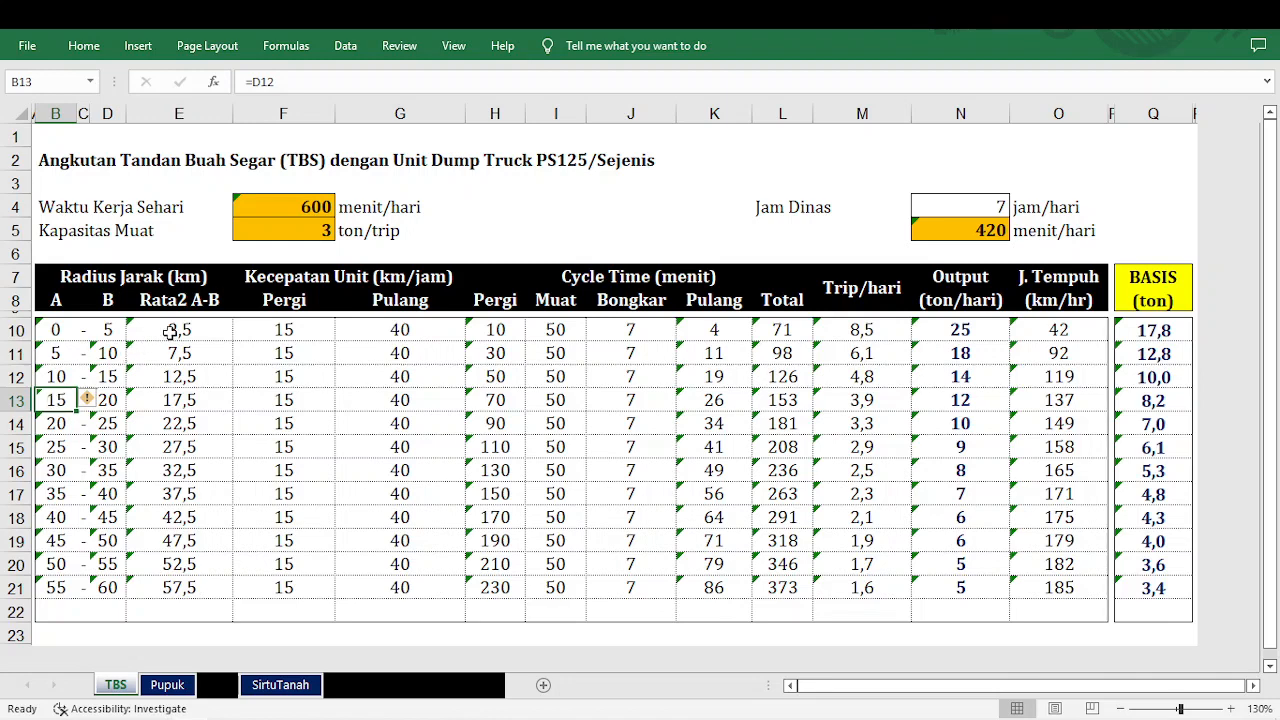
{"action": "left_click_drag", "start_coordinate": [168, 333], "coordinate": [163, 422]}
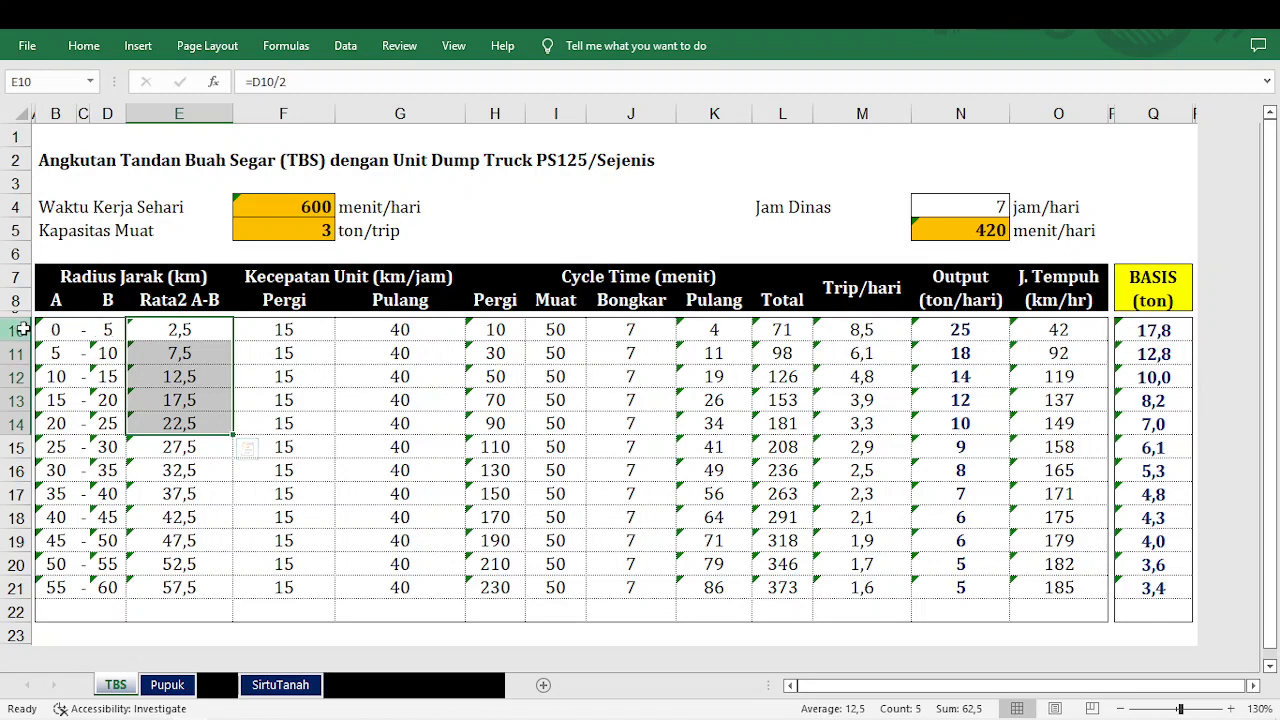
{"action": "left_click", "coordinate": [22, 329]}
{"action": "left_click", "coordinate": [12, 353]}
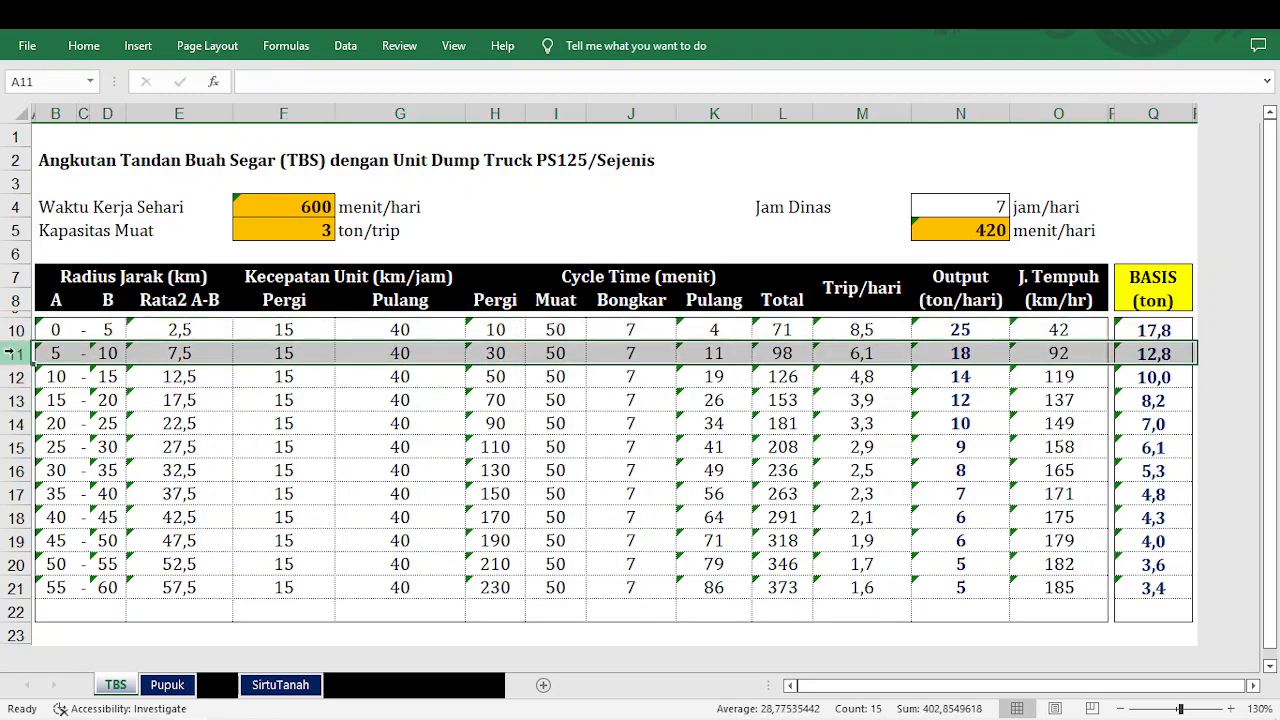
{"action": "left_click", "coordinate": [12, 376]}
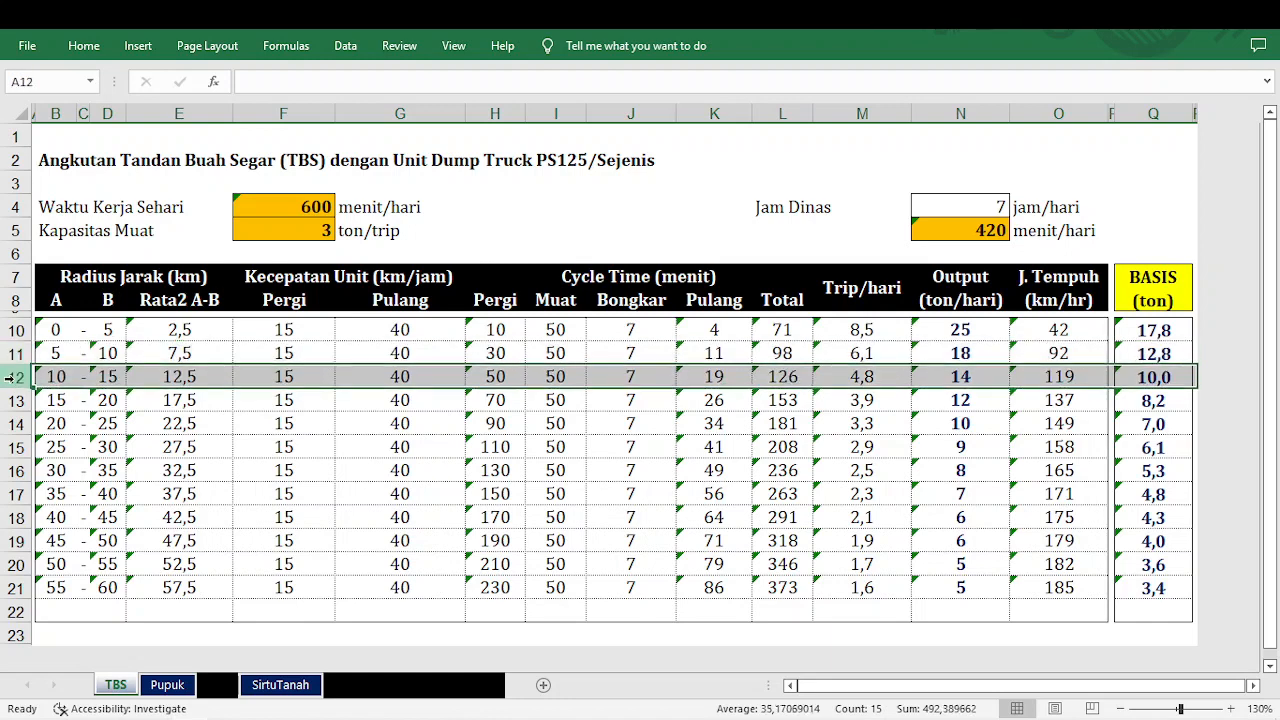
Examine the Pergi and Pulang speed columns and the row 10 entries behind each Cycle Time component and the Total
{"action": "left_click", "coordinate": [298, 302]}
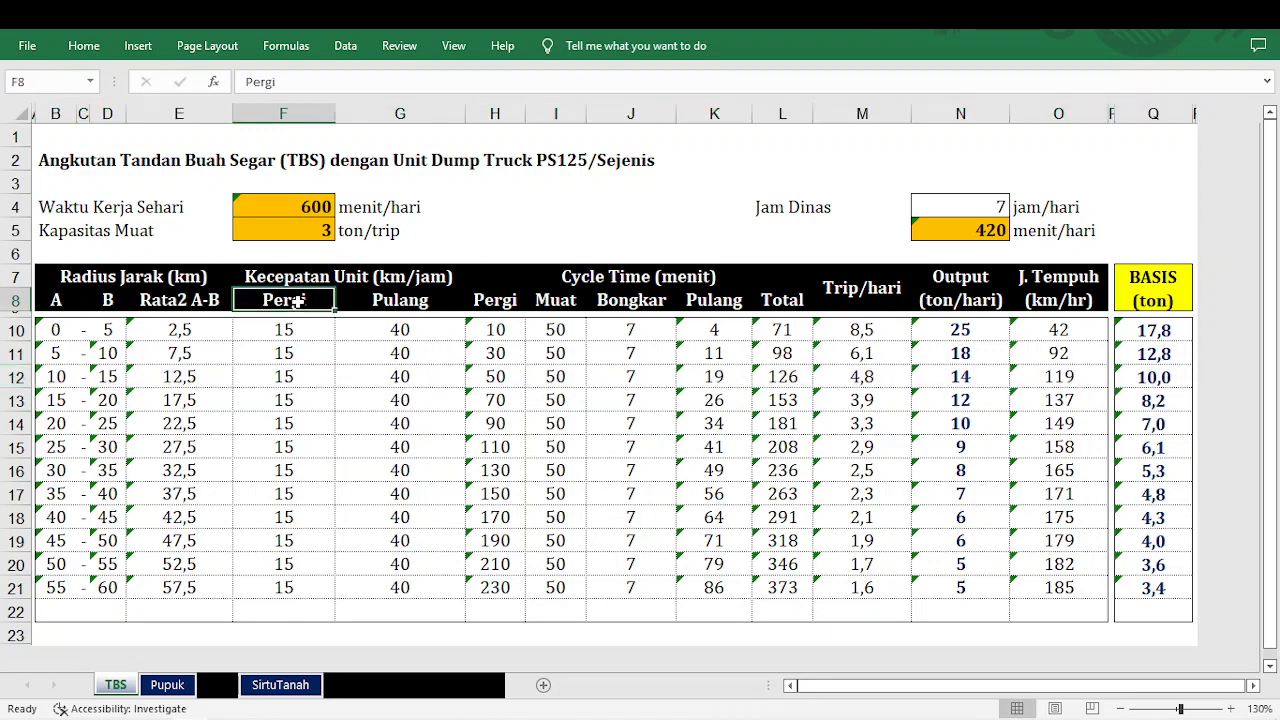
{"action": "left_click", "coordinate": [288, 332]}
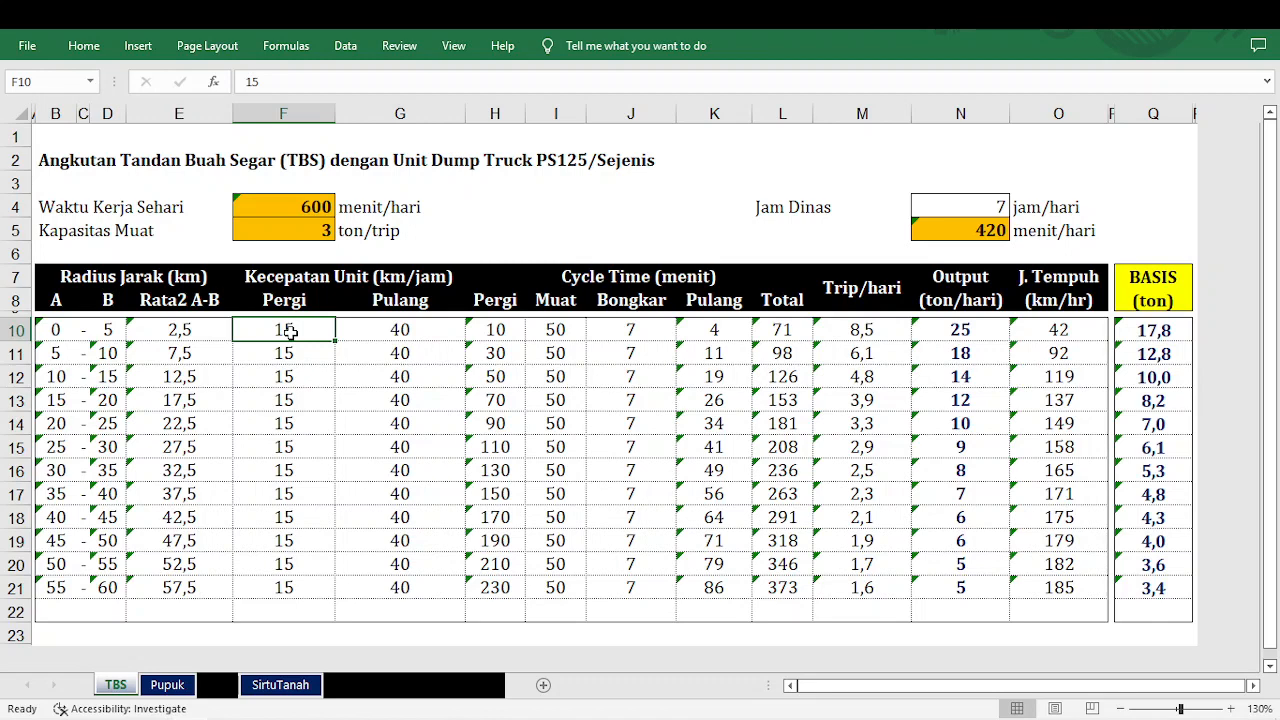
{"action": "left_click_drag", "start_coordinate": [288, 332], "coordinate": [286, 587]}
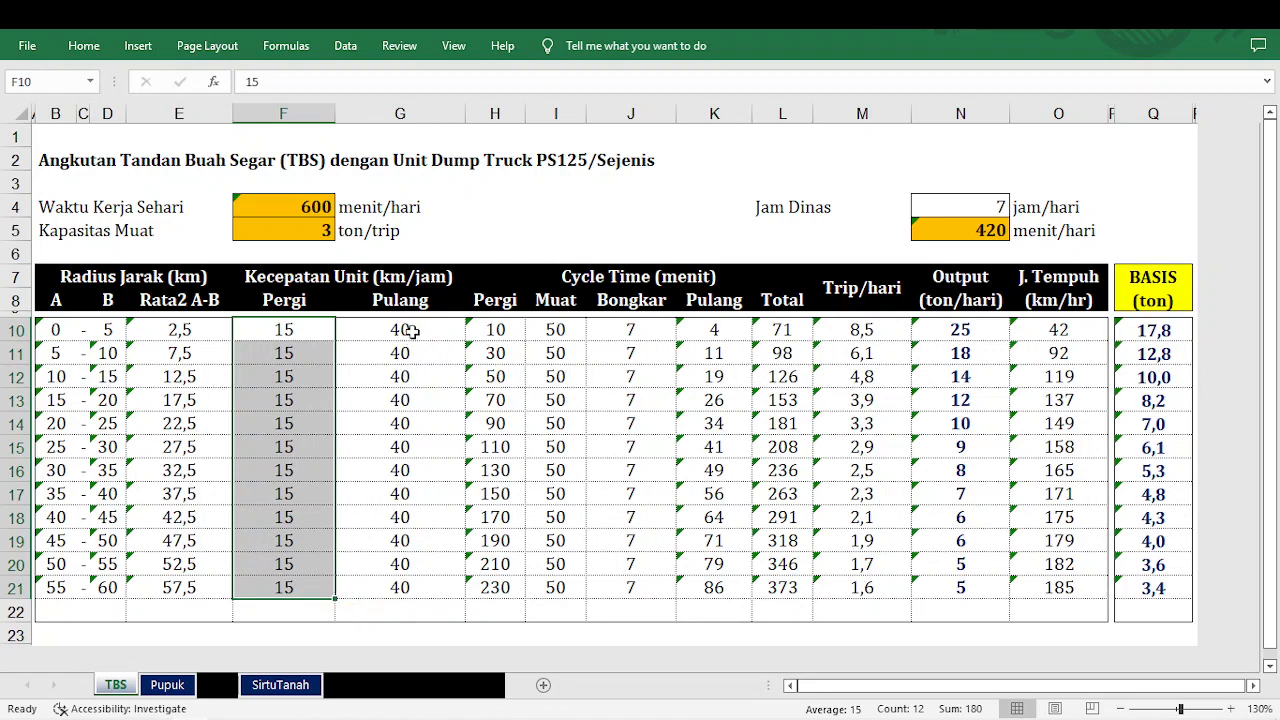
{"action": "left_click_drag", "start_coordinate": [410, 330], "coordinate": [397, 589]}
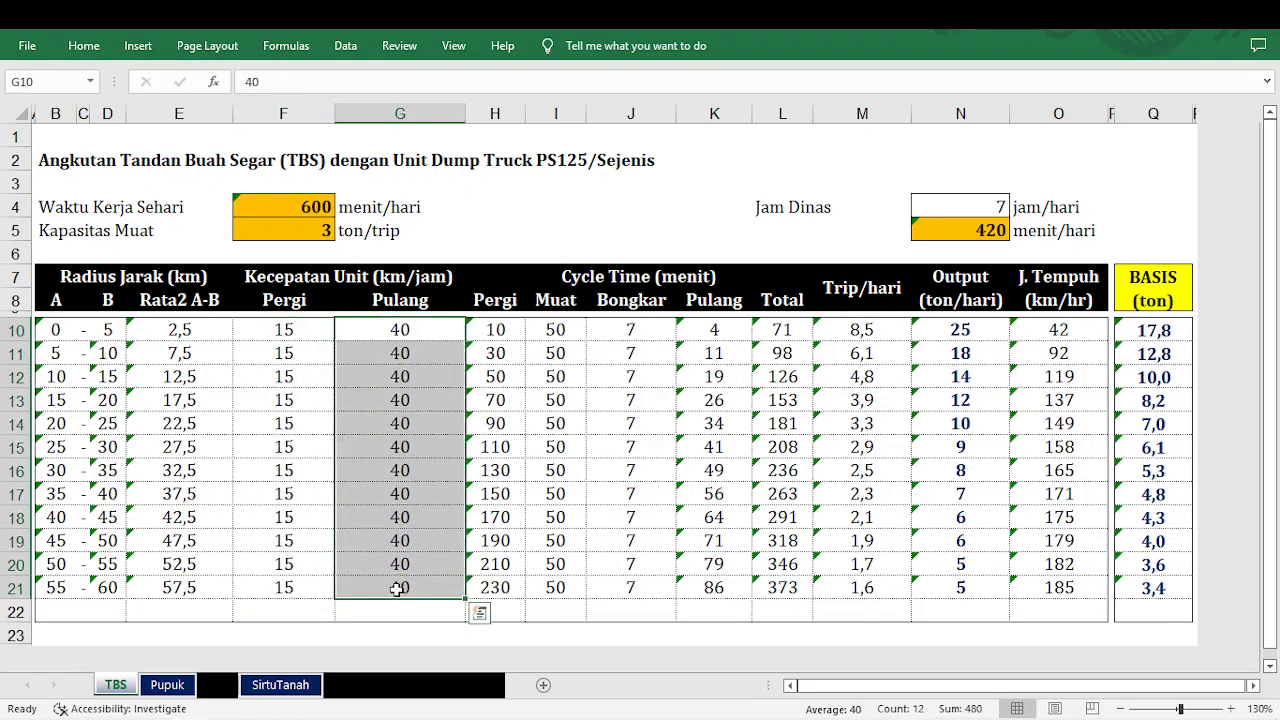
{"action": "left_click", "coordinate": [637, 282]}
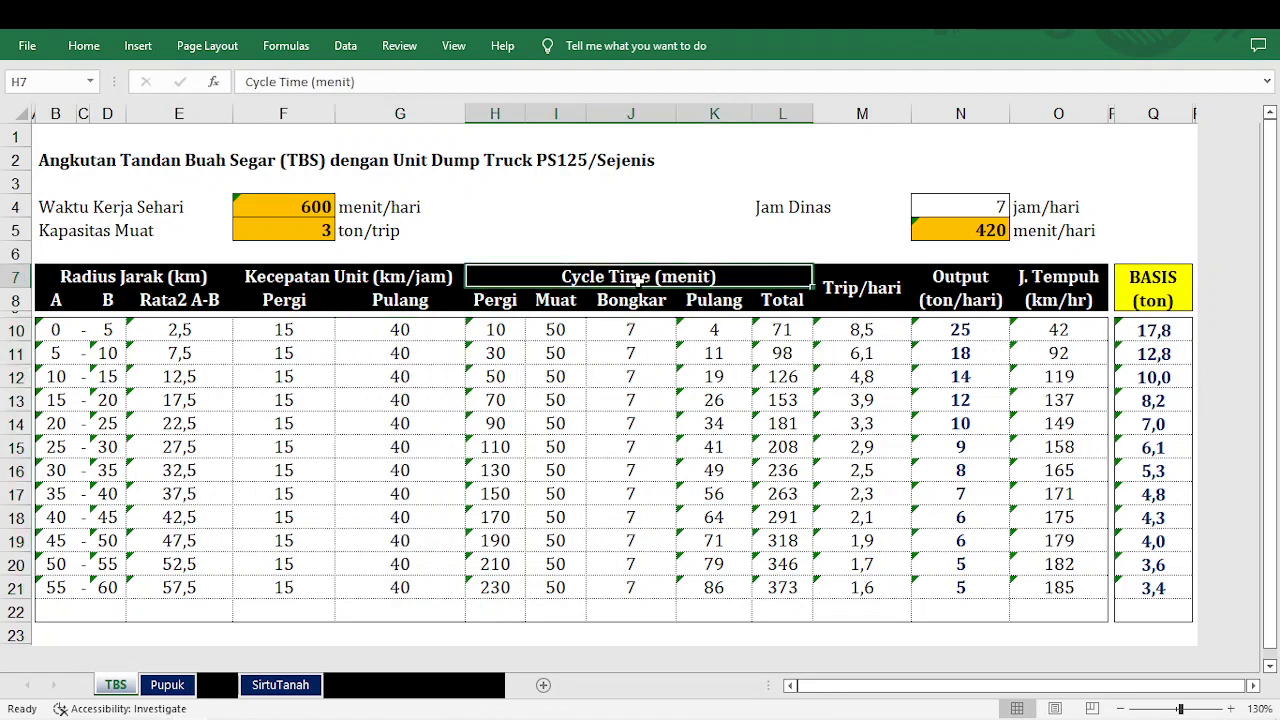
{"action": "left_click", "coordinate": [508, 329]}
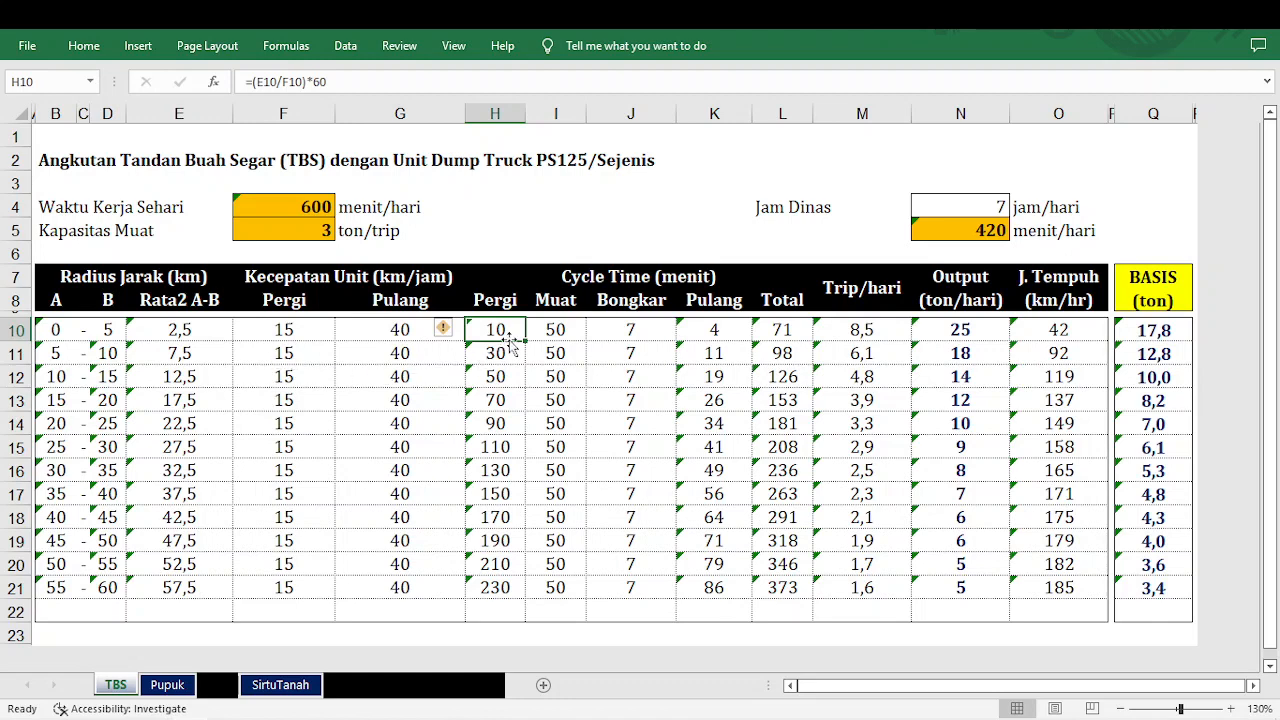
{"action": "left_click", "coordinate": [570, 326]}
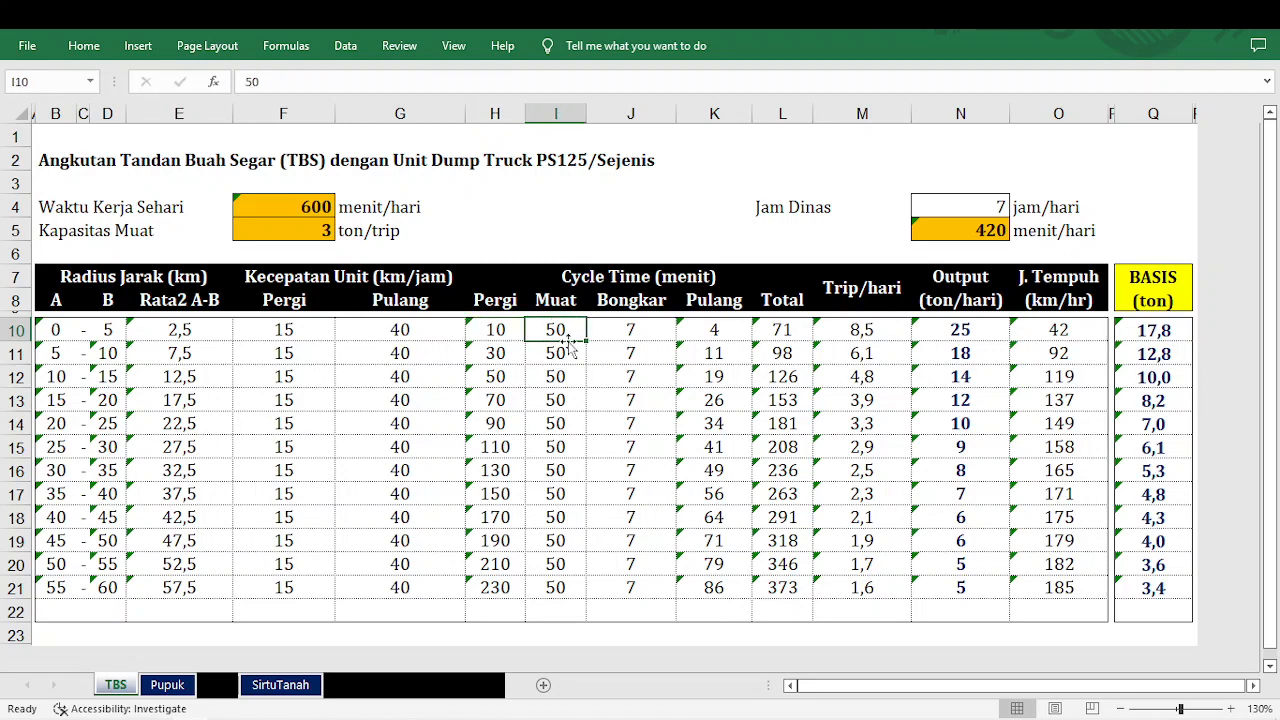
{"action": "left_click", "coordinate": [626, 331]}
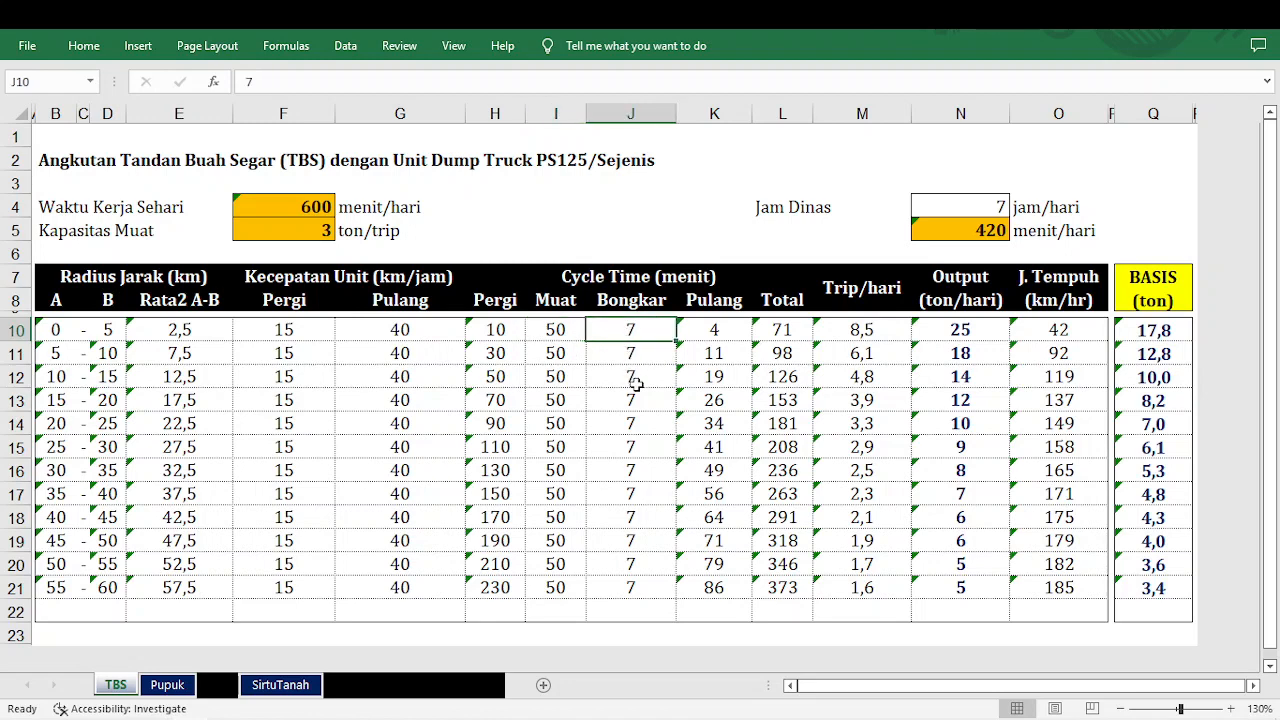
{"action": "left_click", "coordinate": [714, 331]}
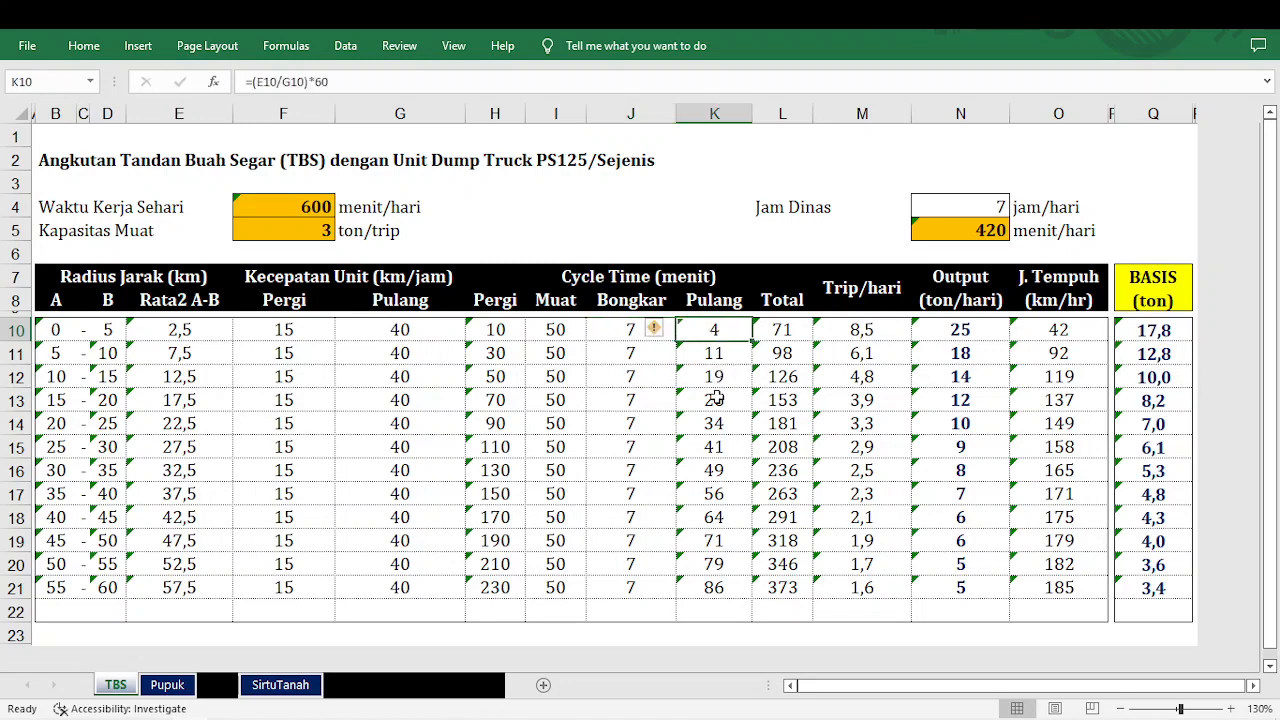
{"action": "left_click", "coordinate": [786, 329]}
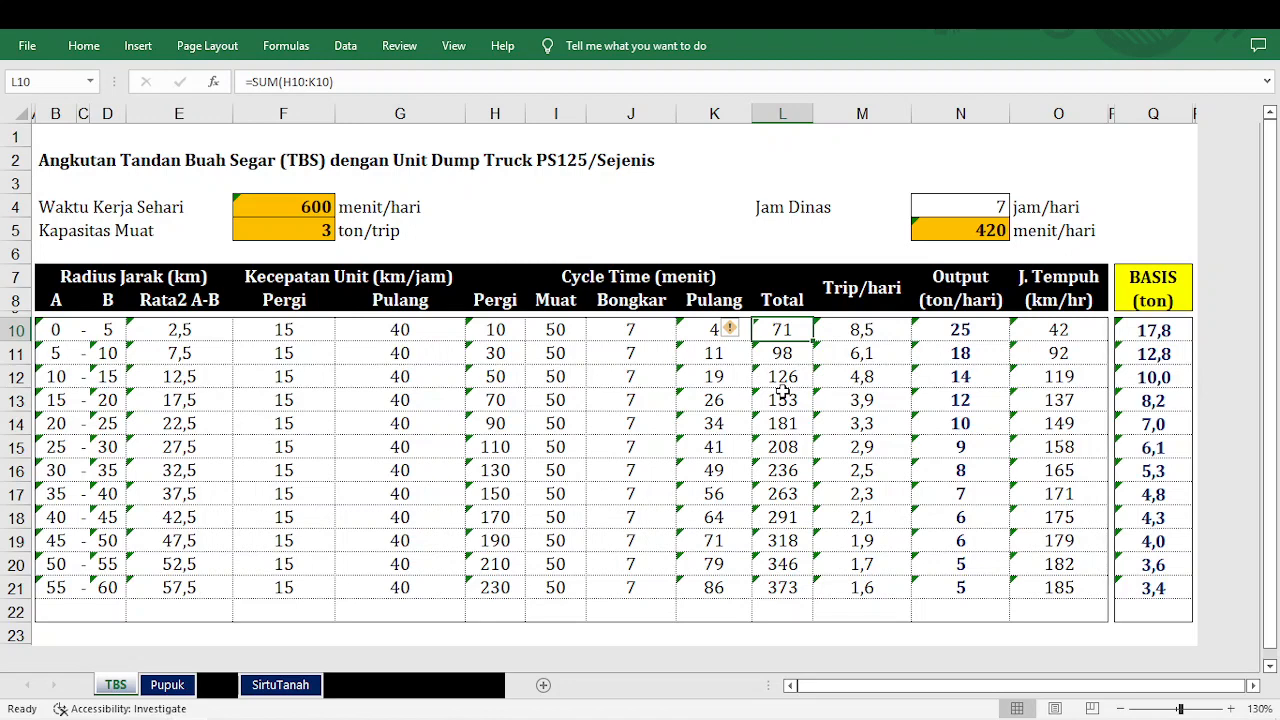
Inspect the row 10 formulas for Trip/hari, Output, J. Tempuh and BASIS
{"action": "left_click", "coordinate": [872, 328]}
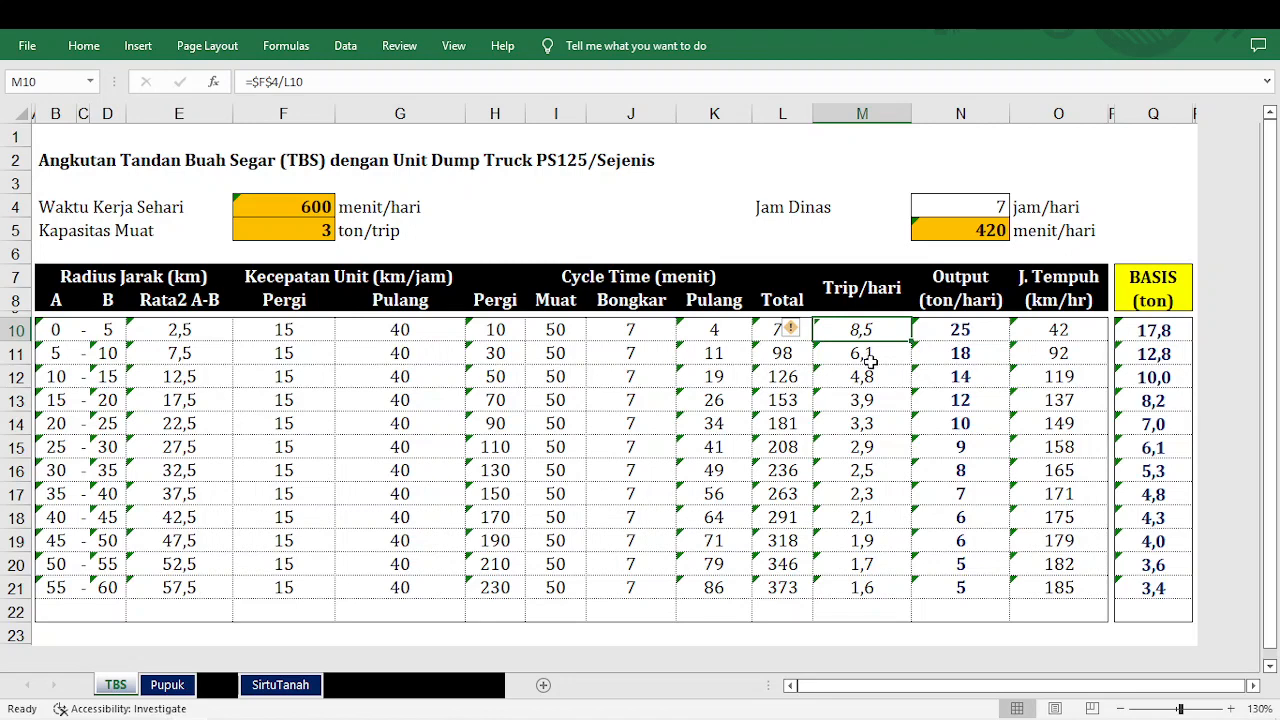
{"action": "left_click", "coordinate": [955, 331]}
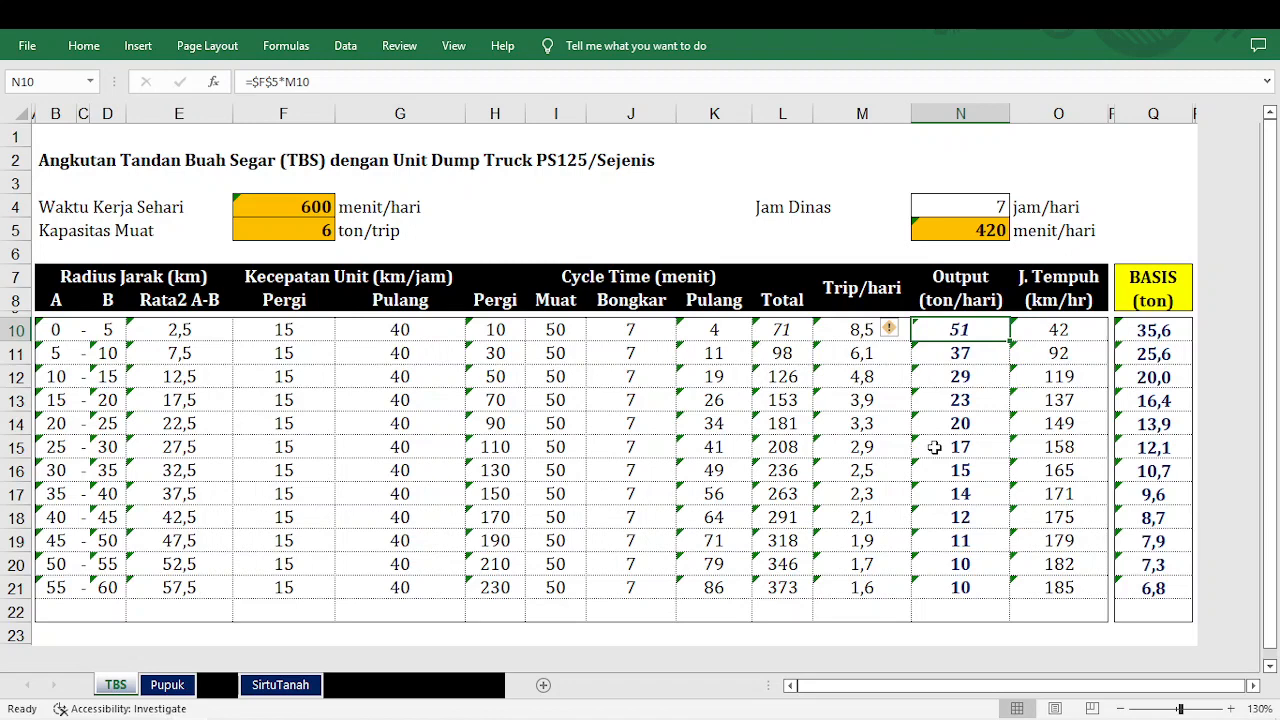
{"action": "left_click", "coordinate": [864, 334]}
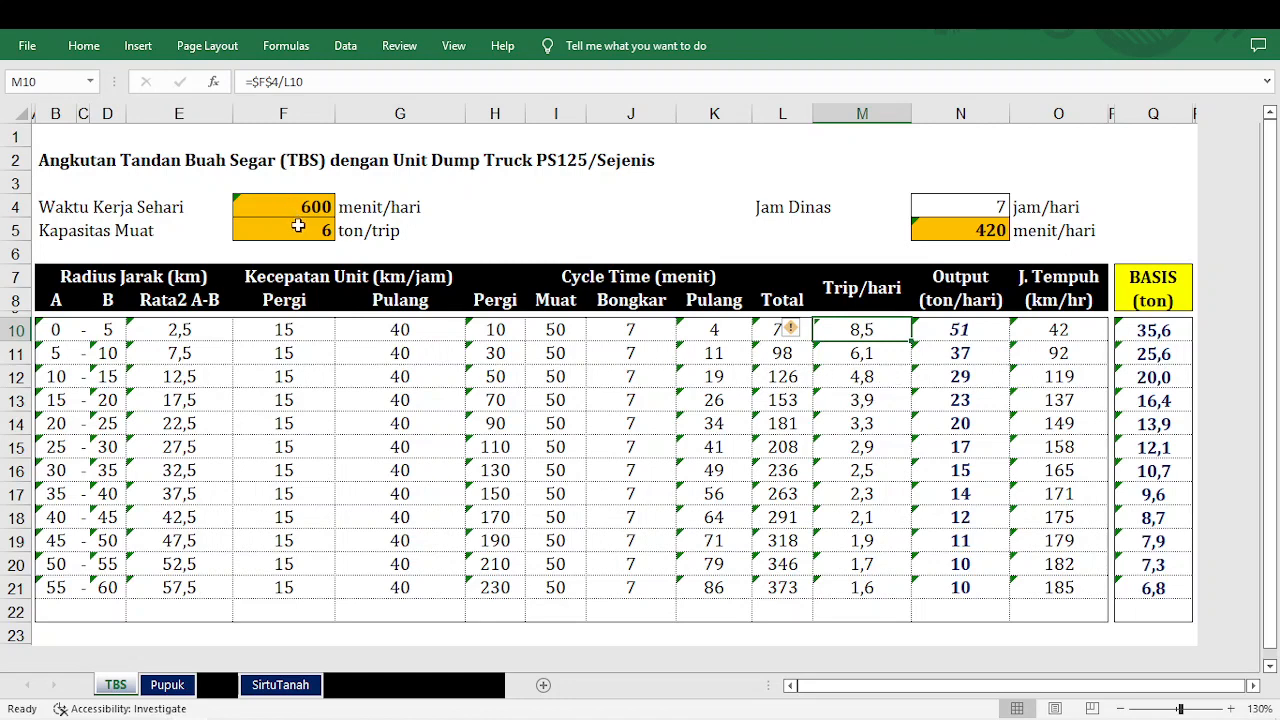
{"action": "left_click", "coordinate": [958, 331]}
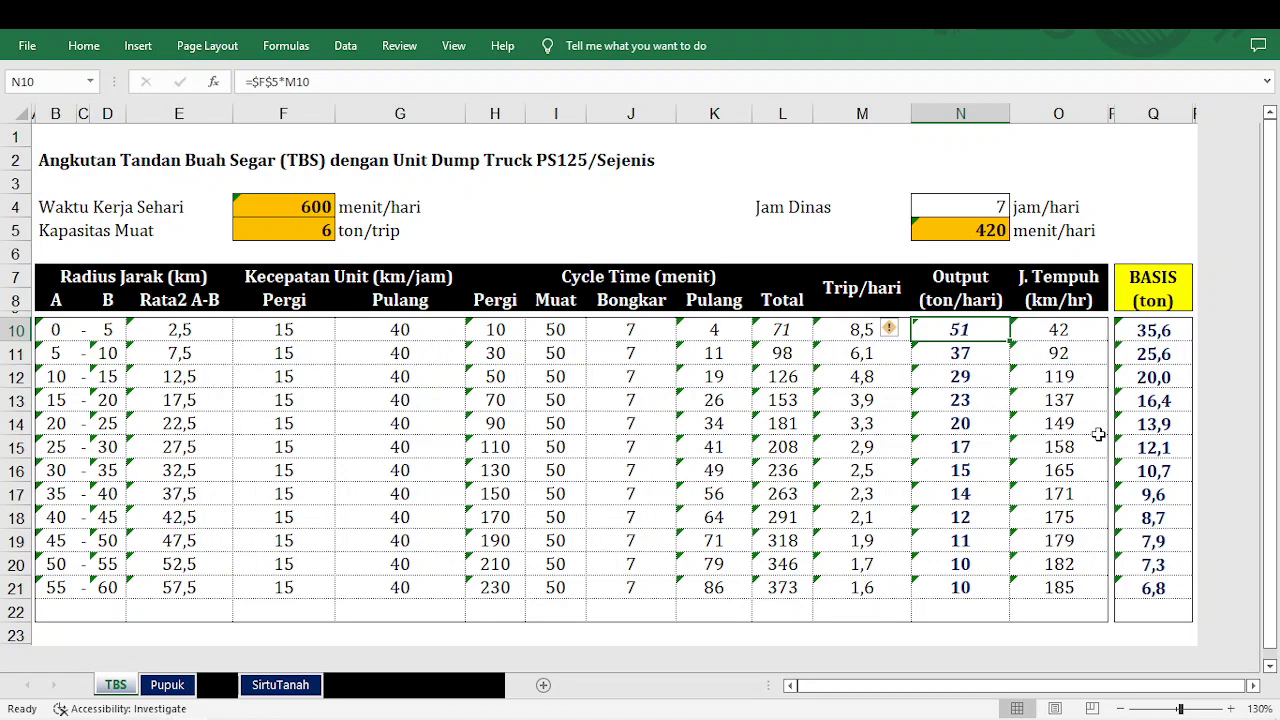
{"action": "left_click", "coordinate": [1064, 334]}
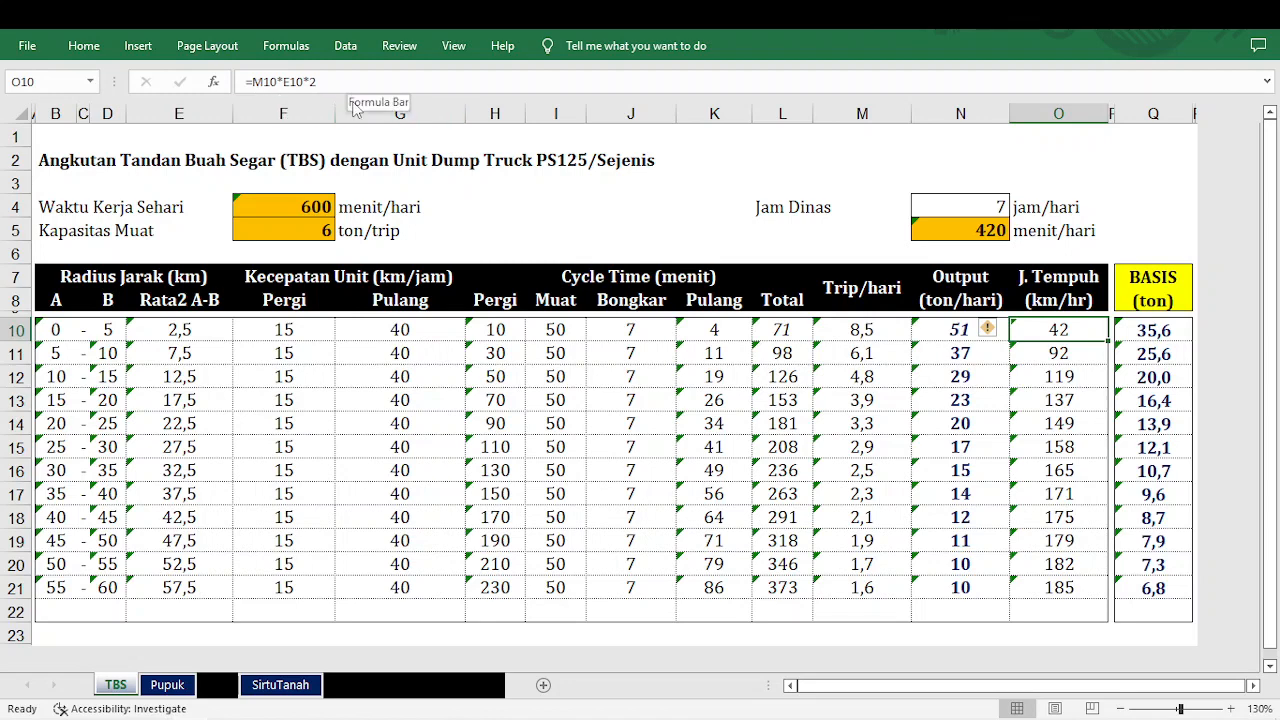
{"action": "left_click", "coordinate": [1152, 330]}
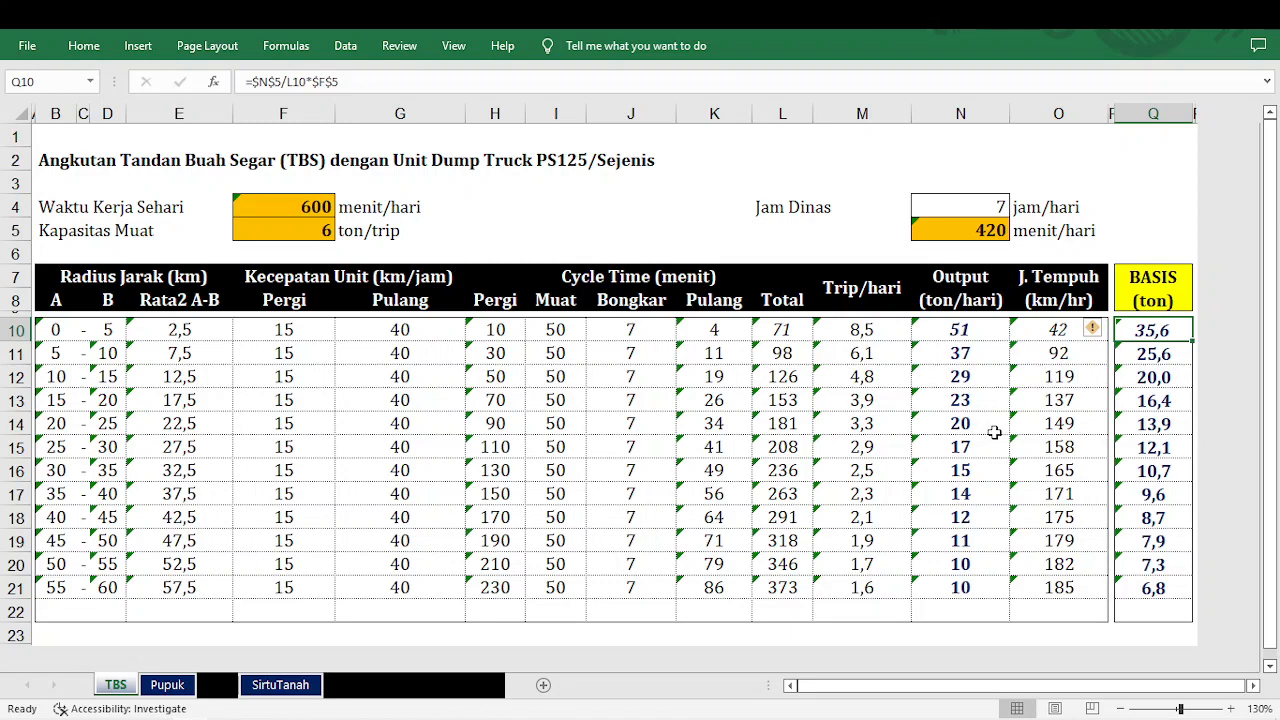
Trace the cell references of the BASIS formula in Q10, and compare the other distance rows' Total and Trip/hari values
{"action": "left_click", "coordinate": [17, 331]}
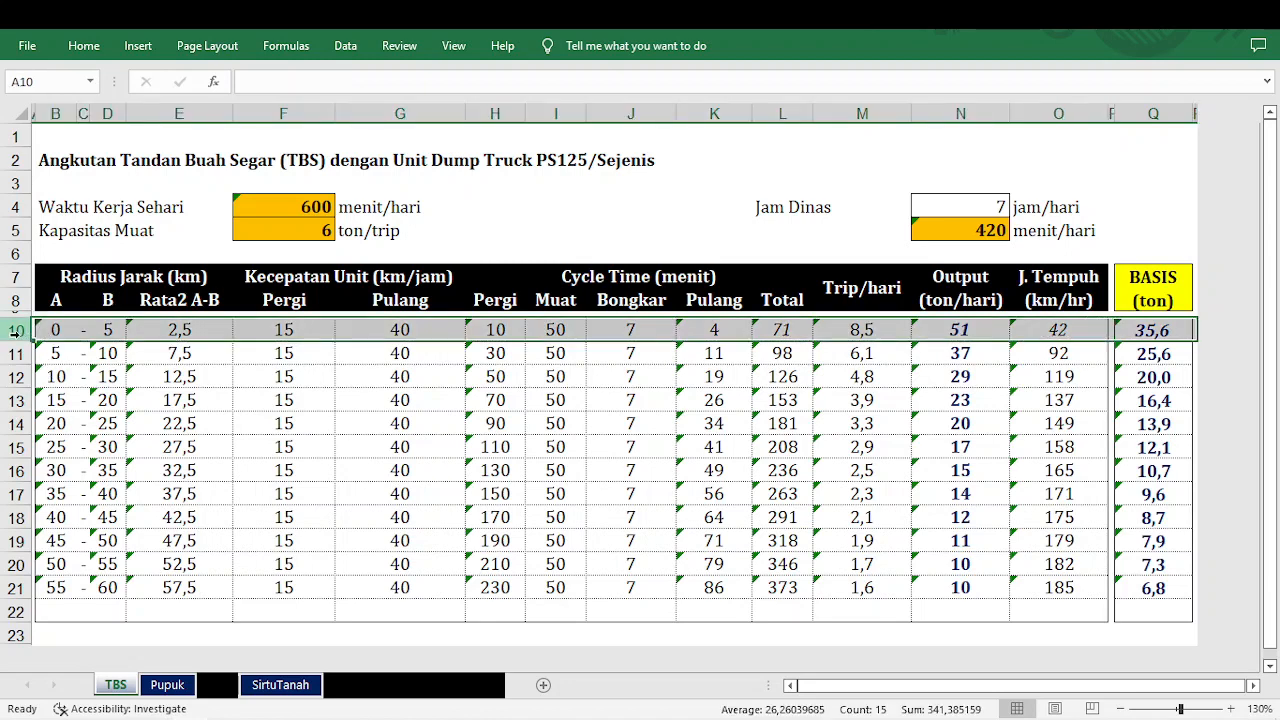
{"action": "left_click", "coordinate": [1155, 328]}
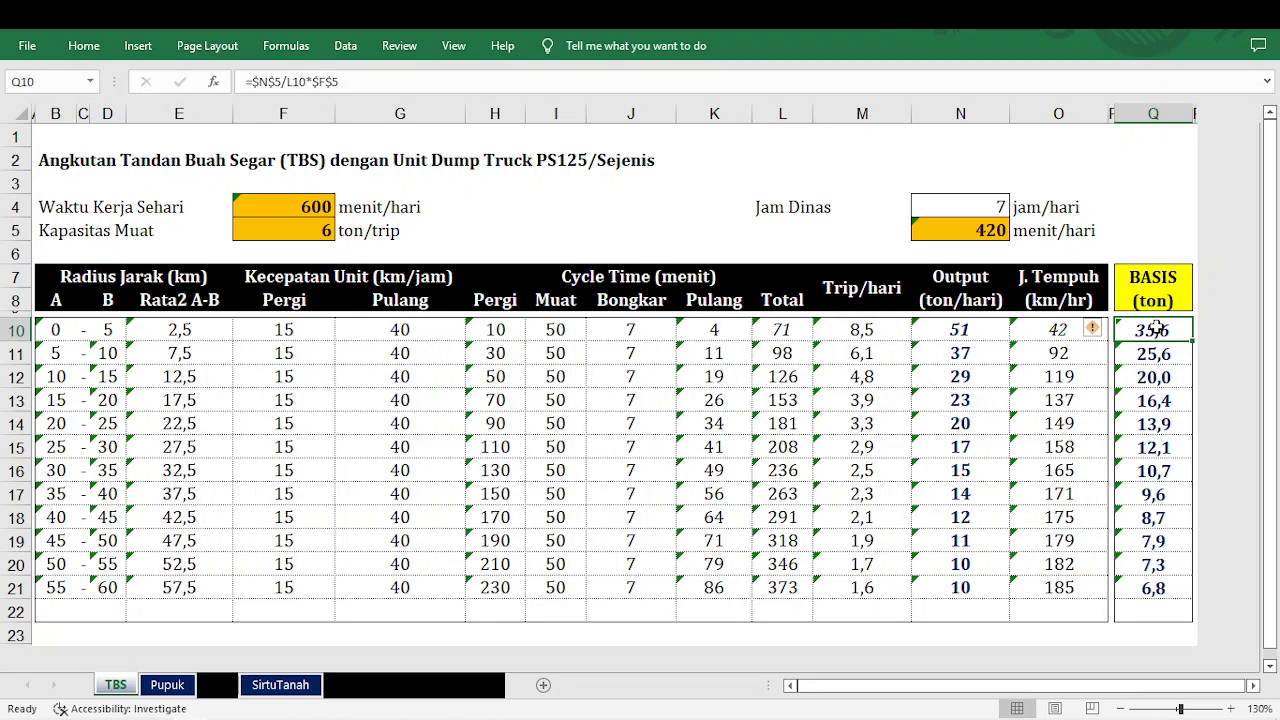
{"action": "double_click", "coordinate": [1155, 328]}
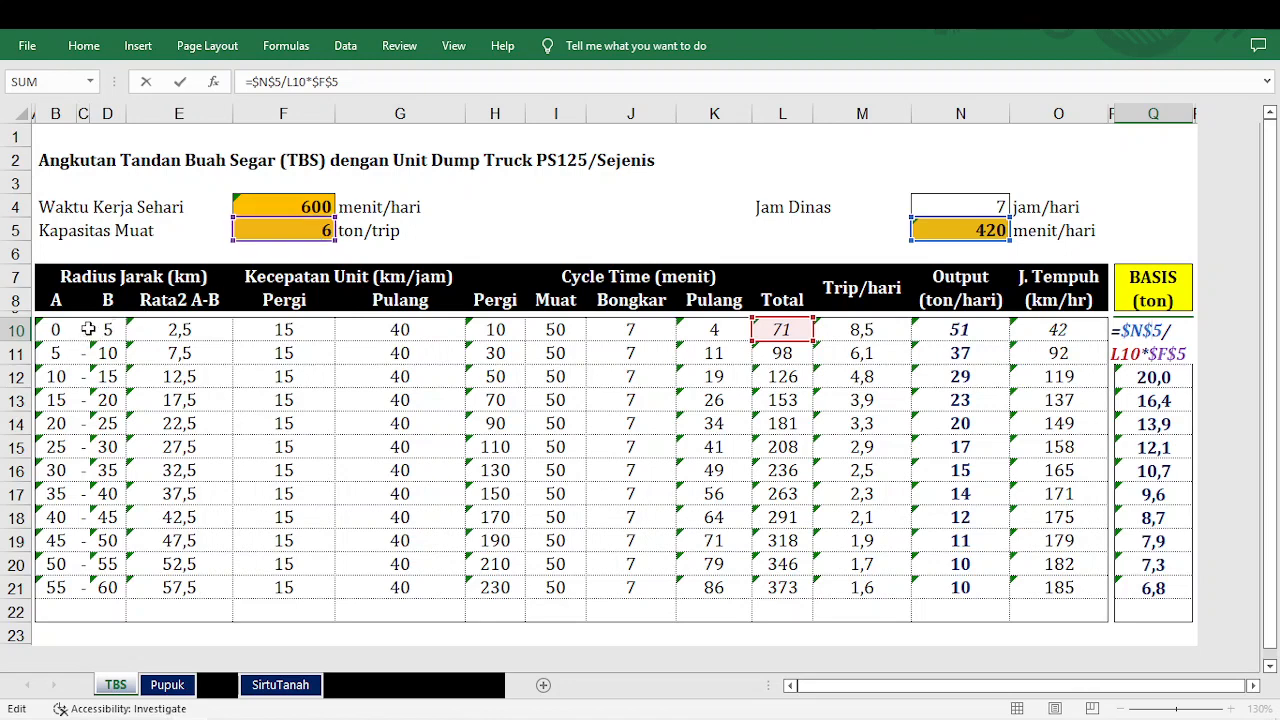
{"action": "key", "text": "ctrl+Return"}
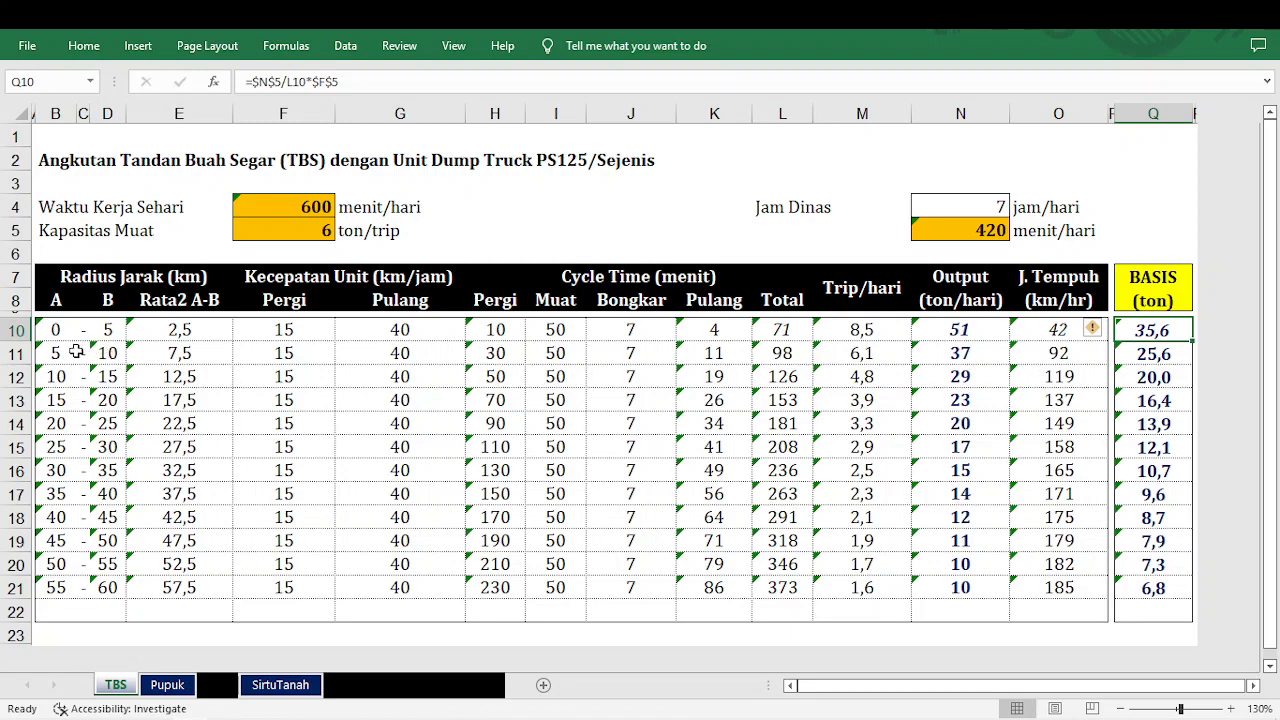
{"action": "left_click", "coordinate": [14, 382]}
{"action": "left_click", "coordinate": [14, 400]}
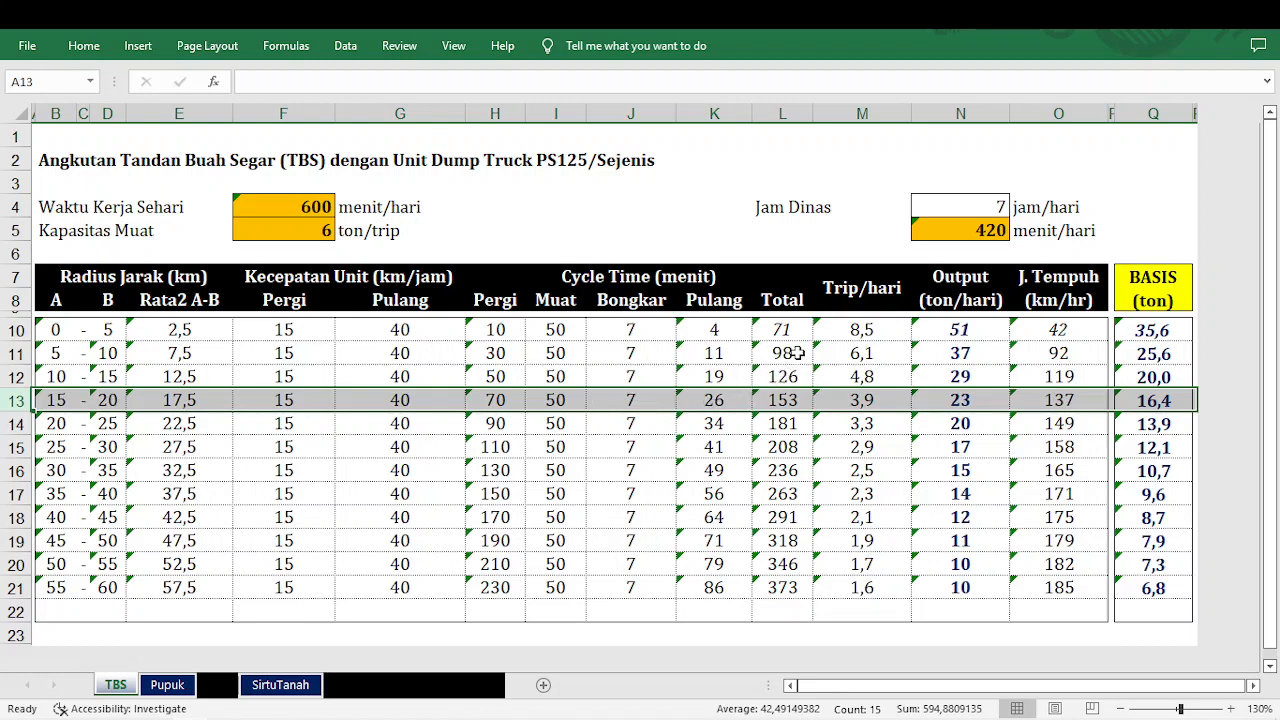
{"action": "left_click_drag", "start_coordinate": [790, 352], "coordinate": [776, 588]}
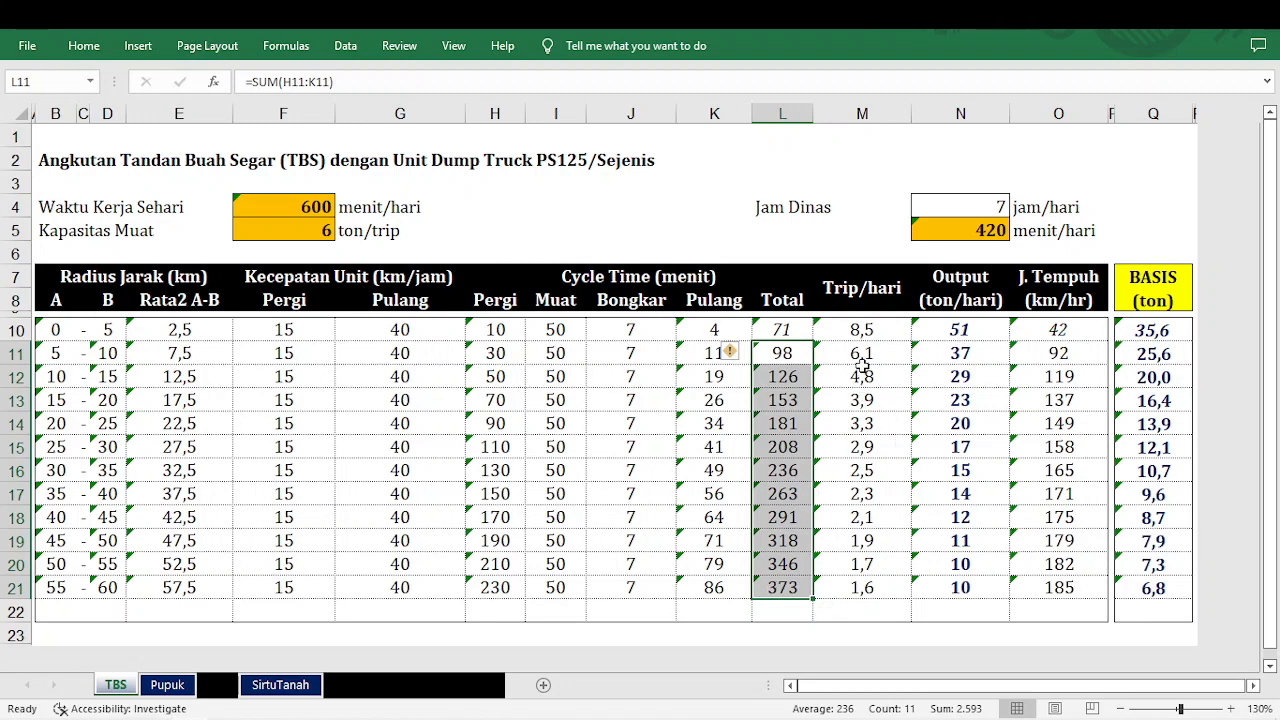
{"action": "left_click_drag", "start_coordinate": [869, 352], "coordinate": [870, 587]}
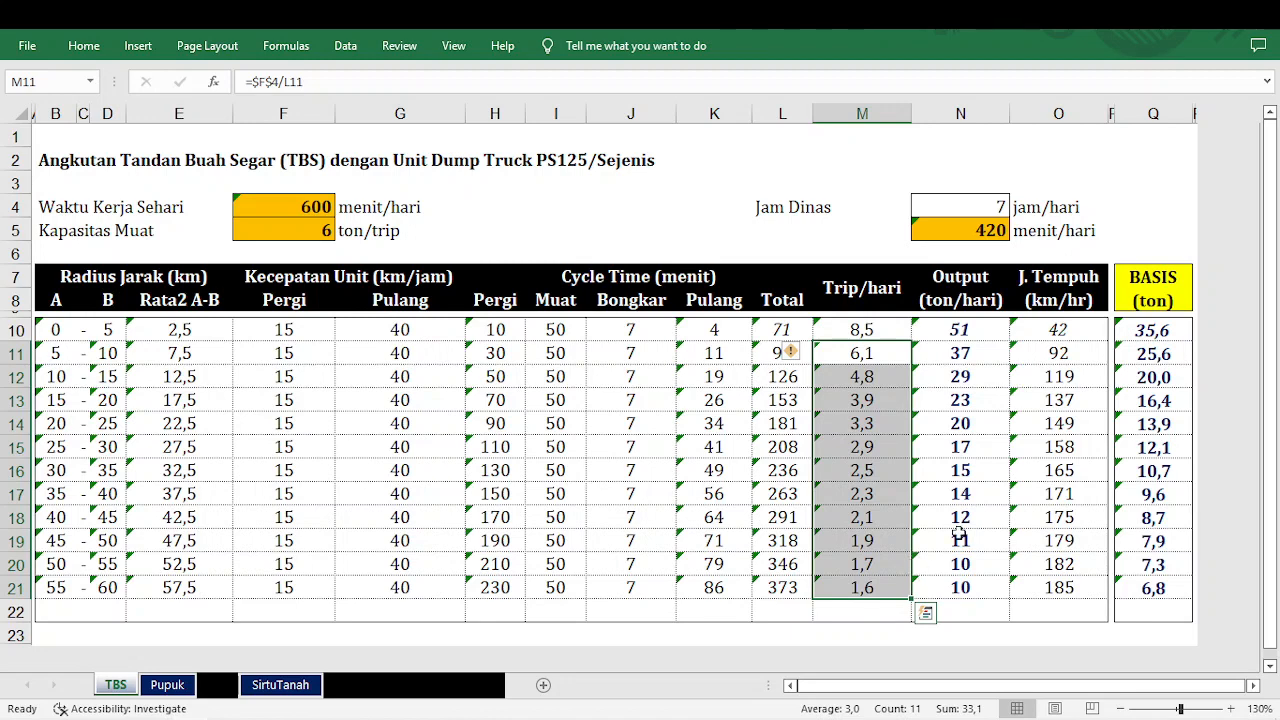
Italicize the BASIS (ton) values in Q10:Q21
{"action": "left_click_drag", "start_coordinate": [1152, 330], "coordinate": [1153, 588]}
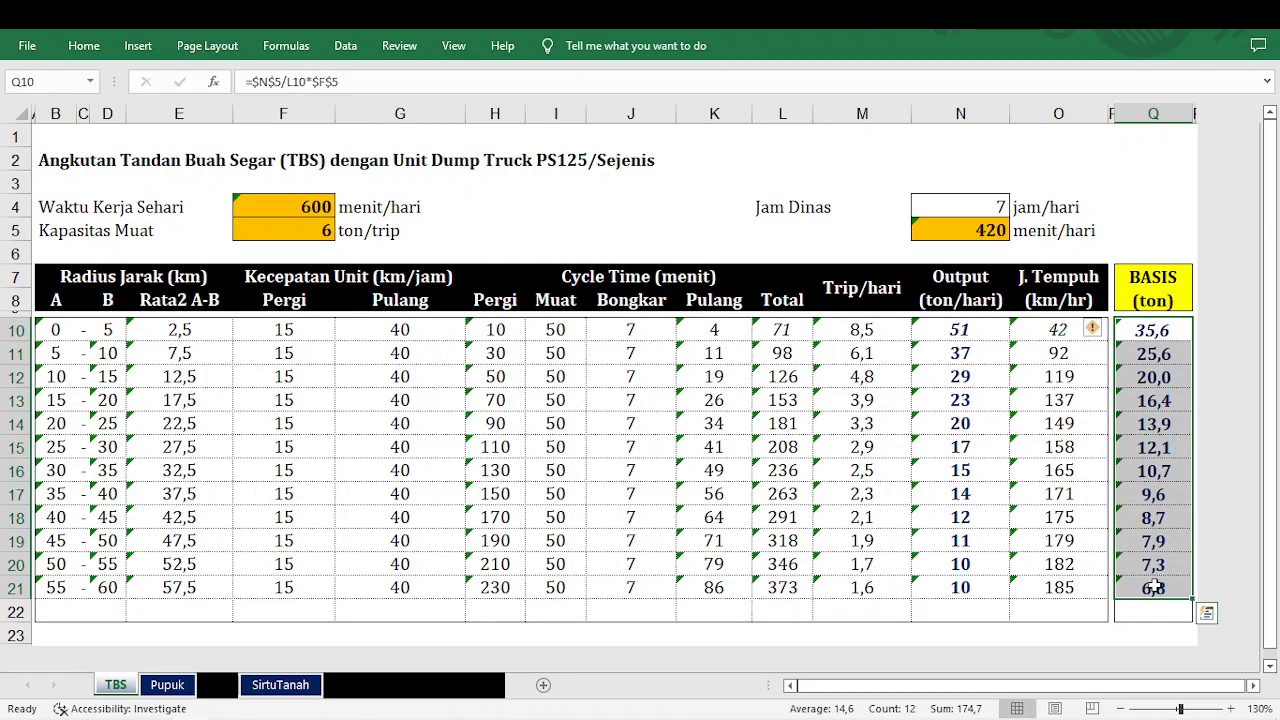
{"action": "key", "text": "ctrl+i"}
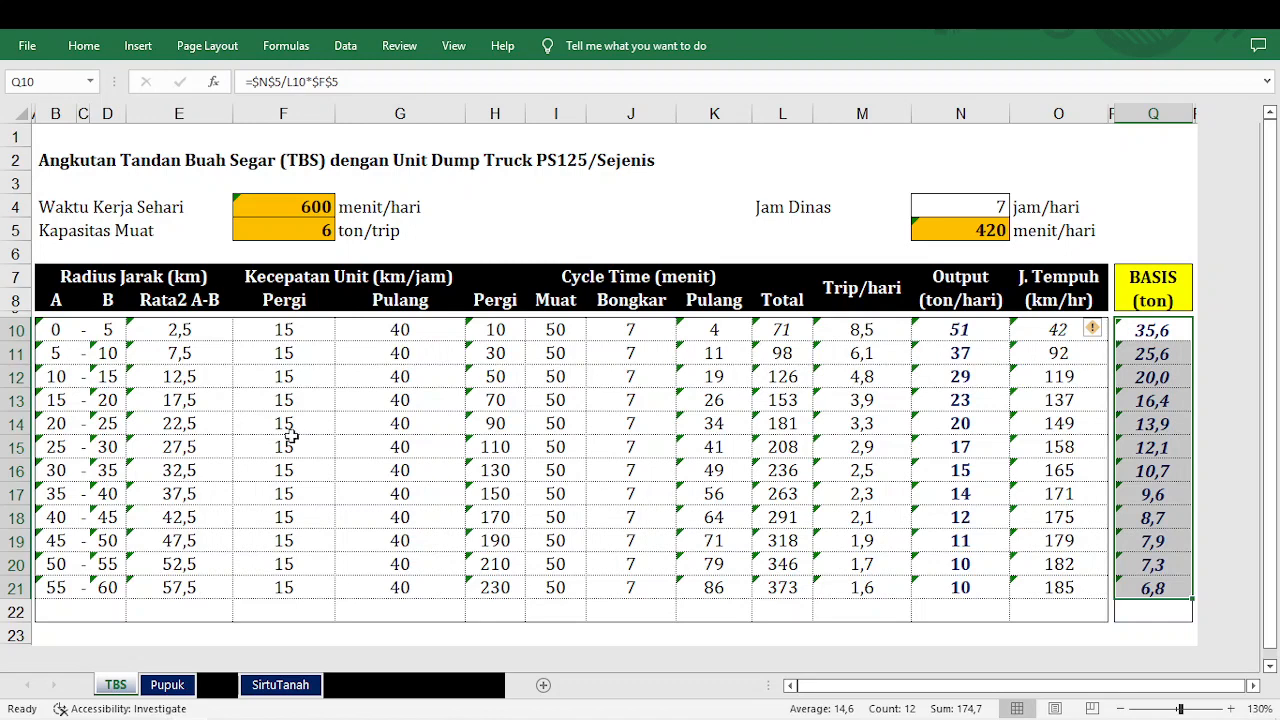
Examine the Pupuk sheet's Kapasitas Muat, its Radius Jarak ranges, and the Pergi and Pulang speed columns
{"action": "left_click", "coordinate": [180, 684]}
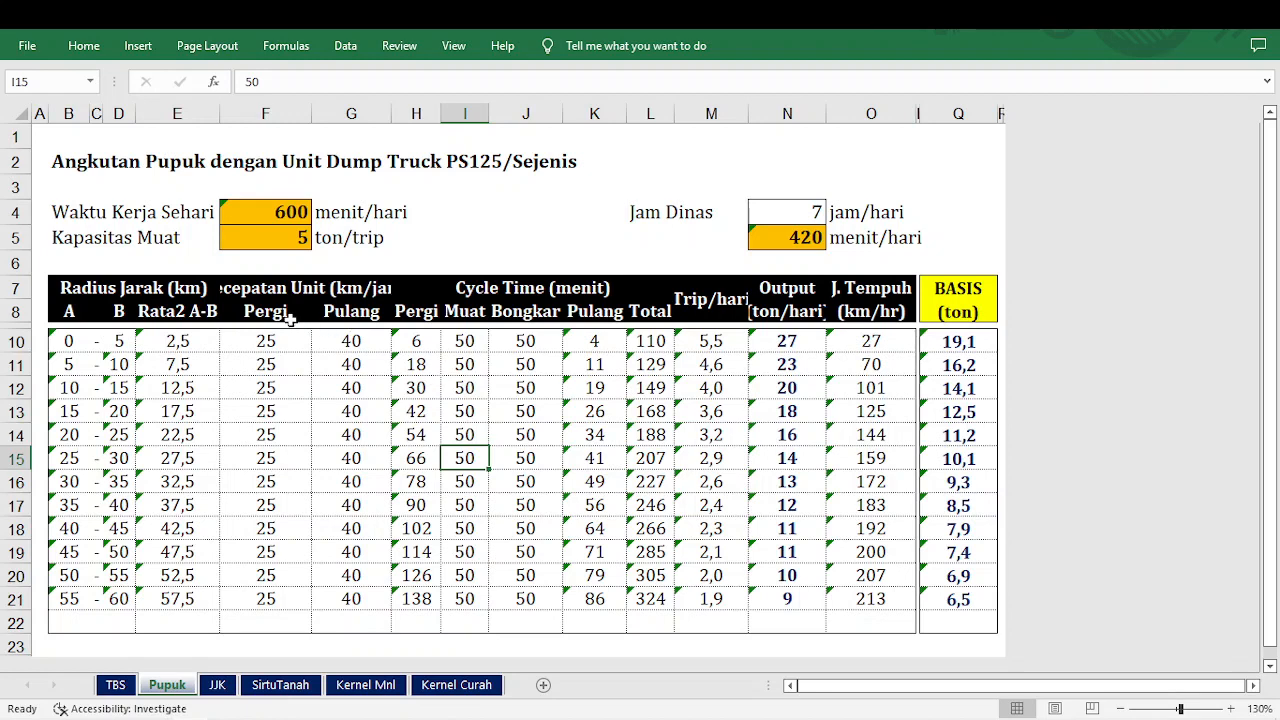
{"action": "left_click", "coordinate": [276, 238]}
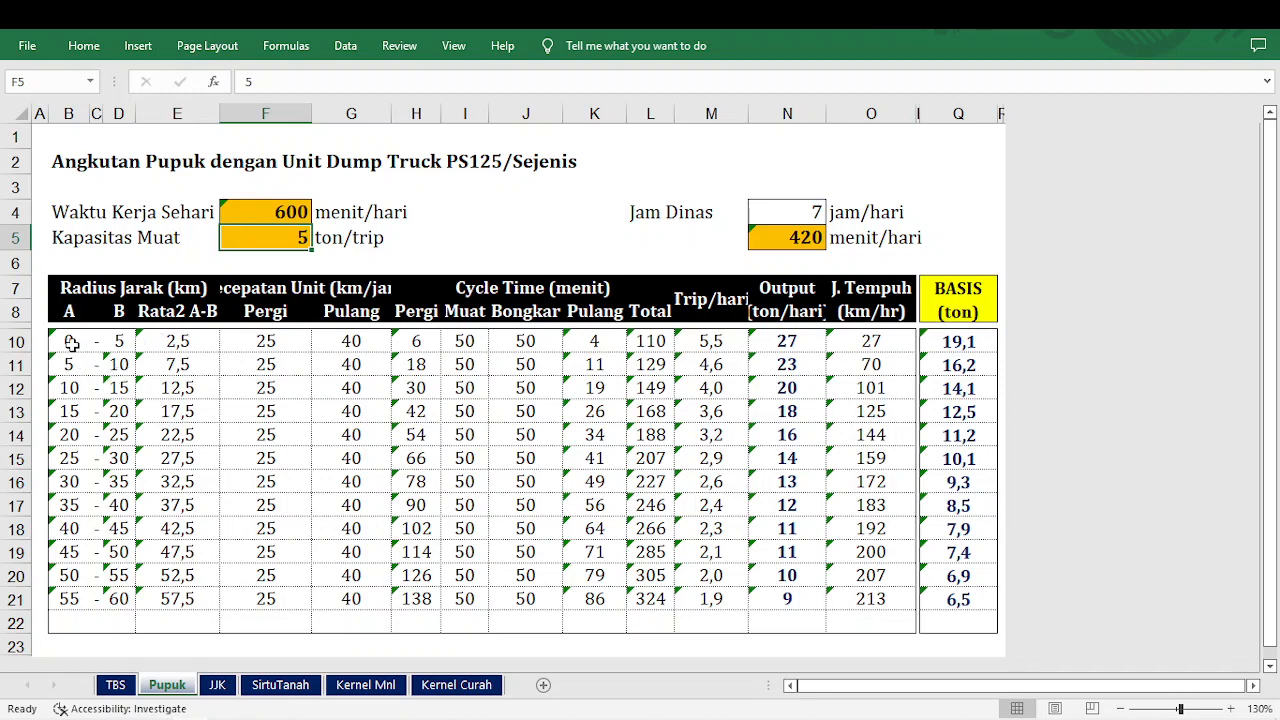
{"action": "left_click_drag", "start_coordinate": [69, 340], "coordinate": [106, 588]}
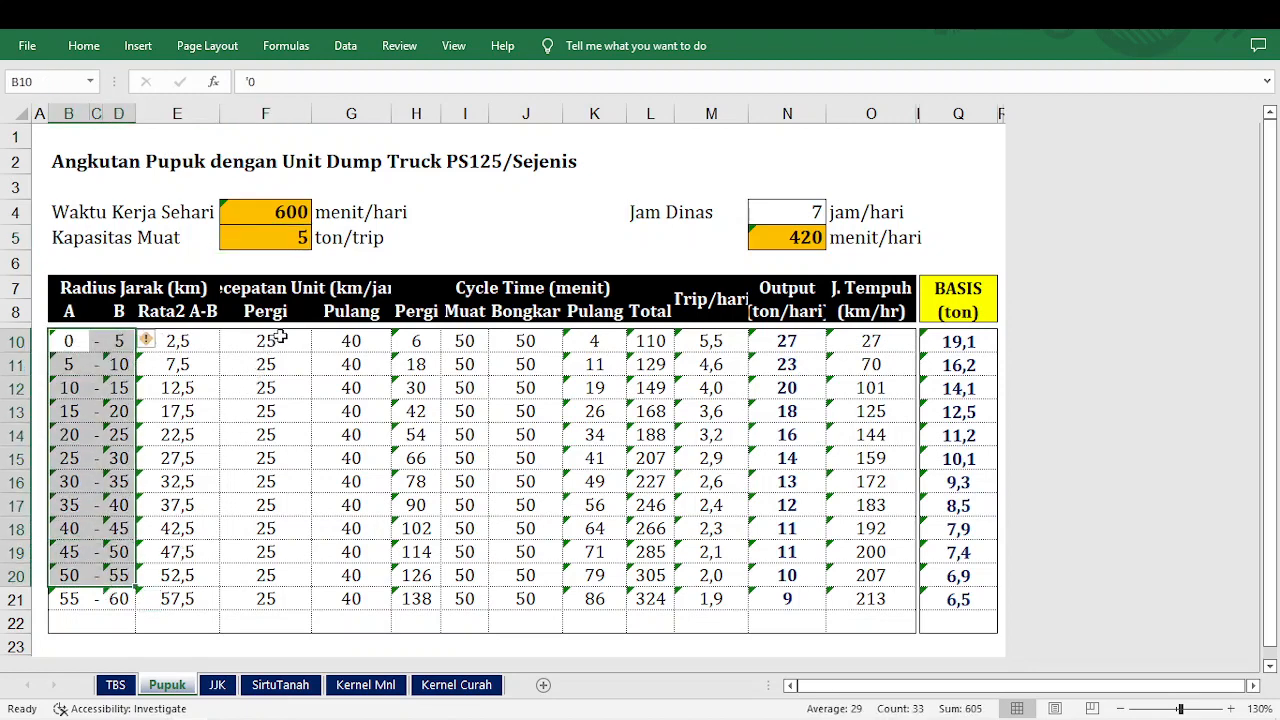
{"action": "left_click_drag", "start_coordinate": [280, 338], "coordinate": [257, 616]}
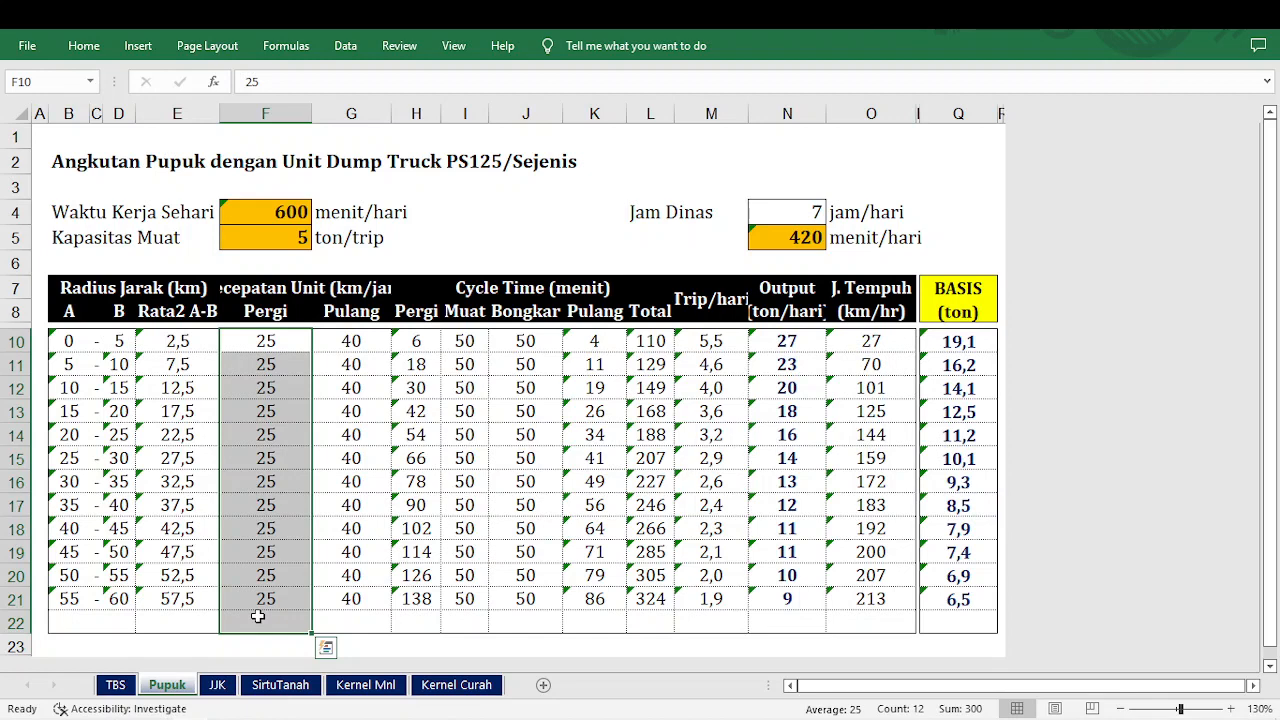
{"action": "left_click", "coordinate": [298, 240]}
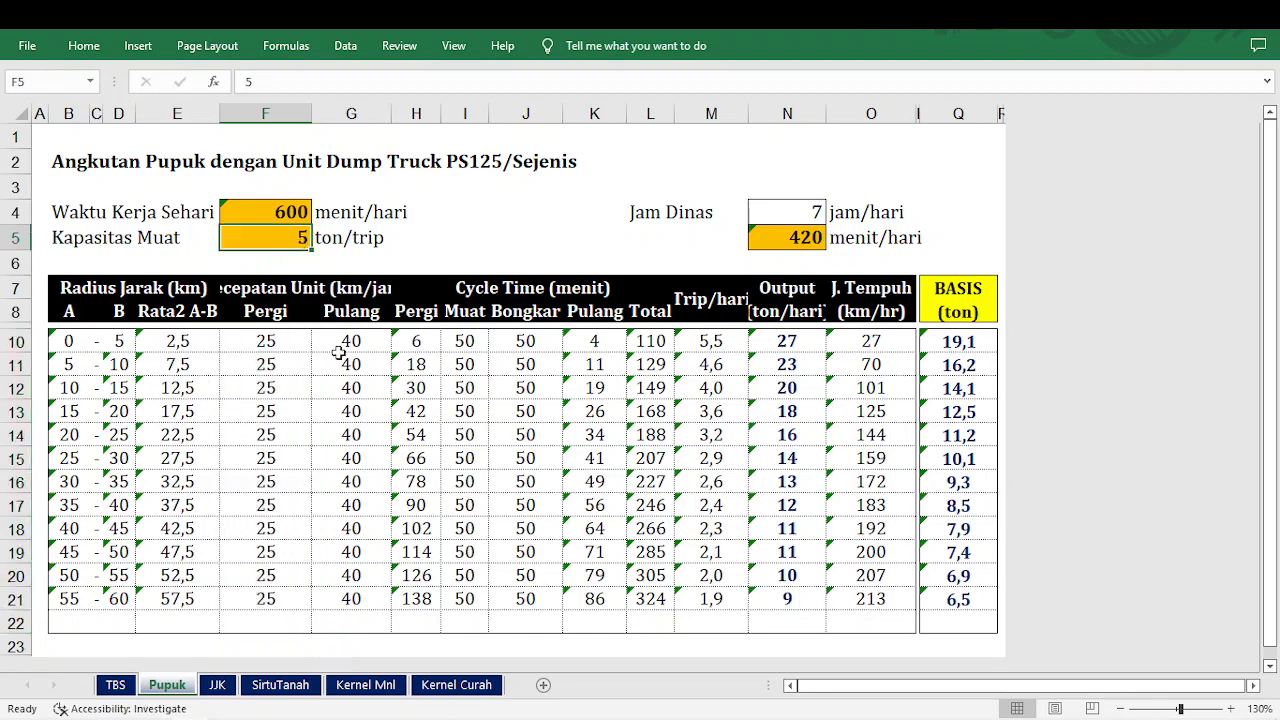
{"action": "left_click_drag", "start_coordinate": [367, 342], "coordinate": [339, 601]}
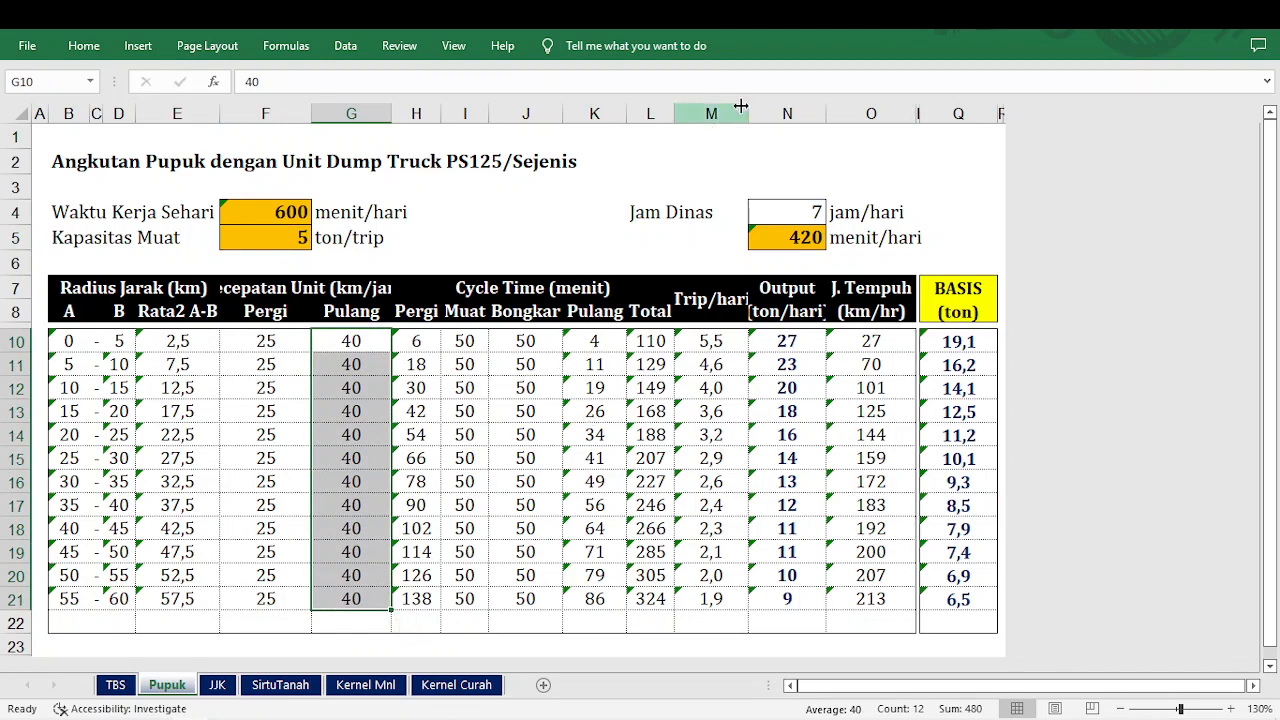
Widen the Trip/hari and Output columns on the Pupuk sheet so their headers fit
{"action": "left_click_drag", "start_coordinate": [742, 105], "coordinate": [767, 105]}
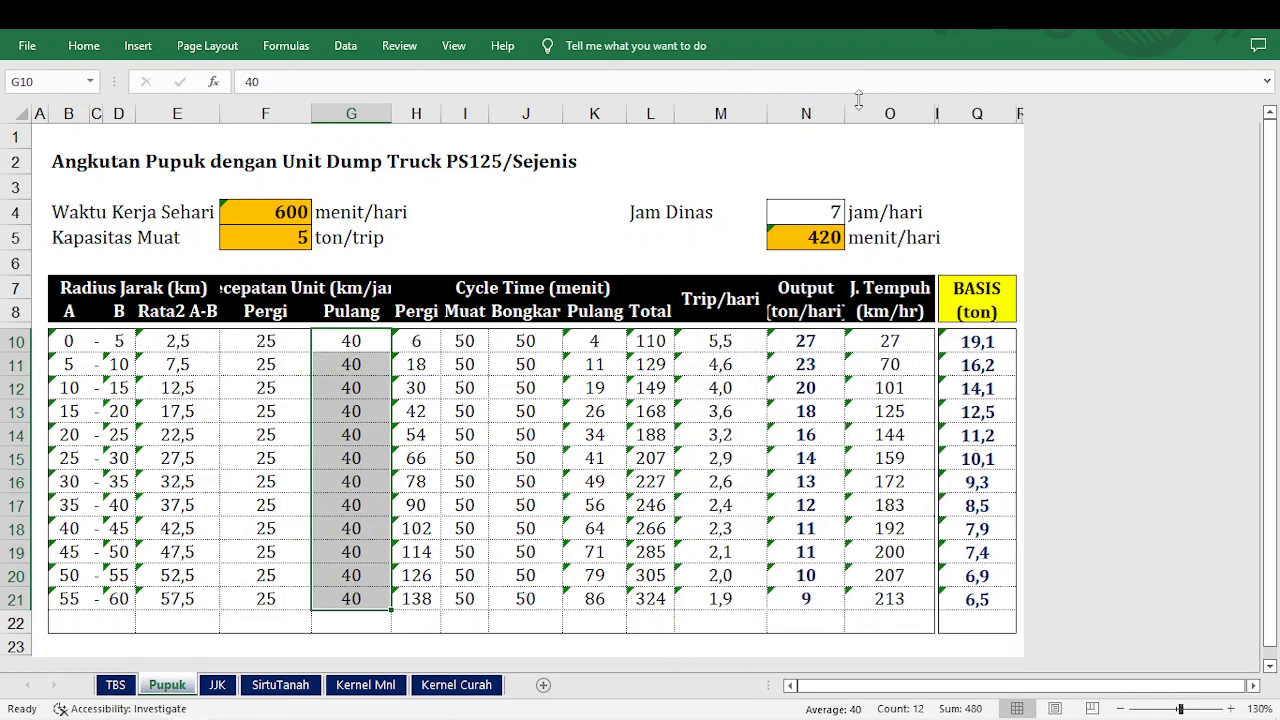
{"action": "left_click_drag", "start_coordinate": [849, 110], "coordinate": [861, 112]}
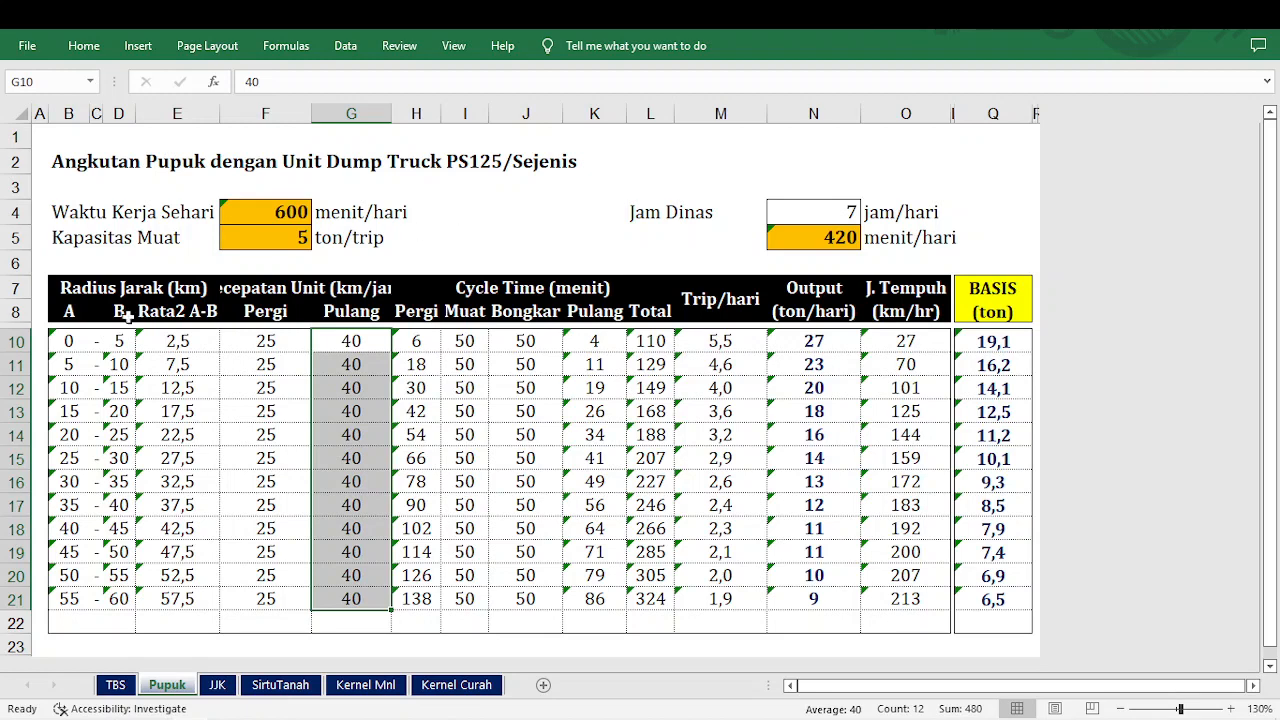
Inspect row 10 of the Pupuk sheet and the formulas behind its Output and BASIS values
{"action": "left_click", "coordinate": [19, 341]}
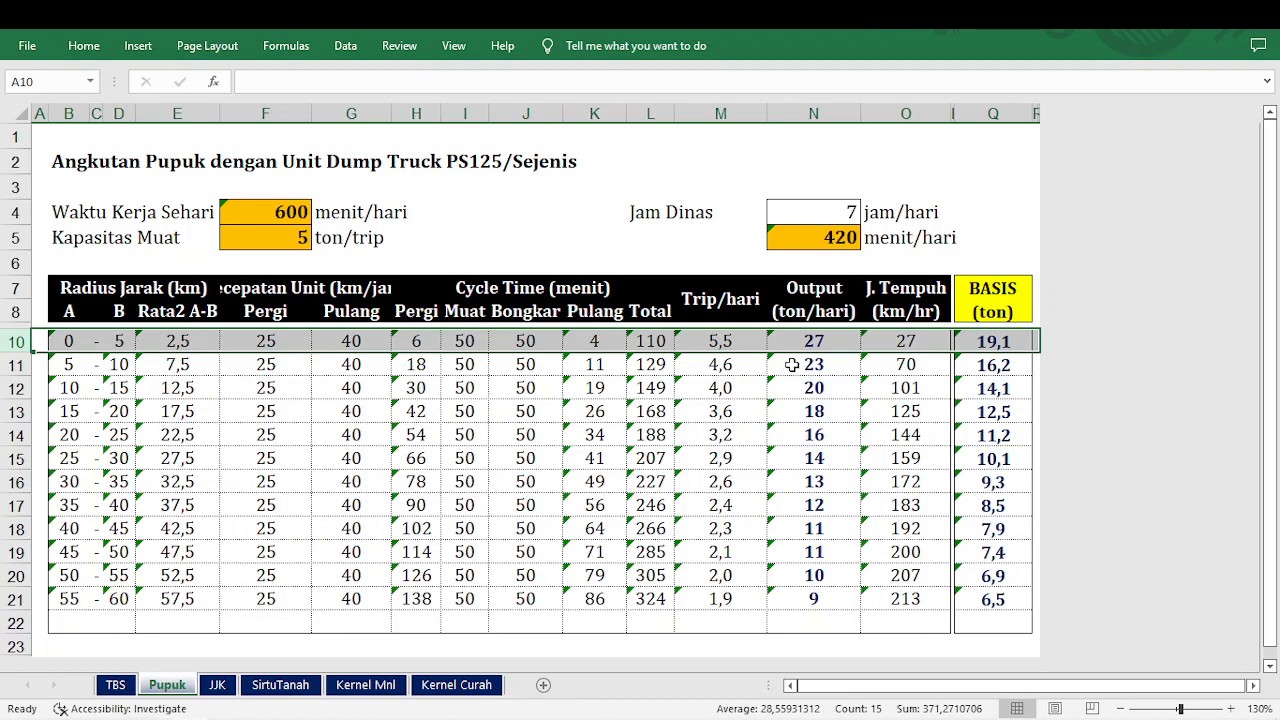
{"action": "left_click", "coordinate": [820, 340]}
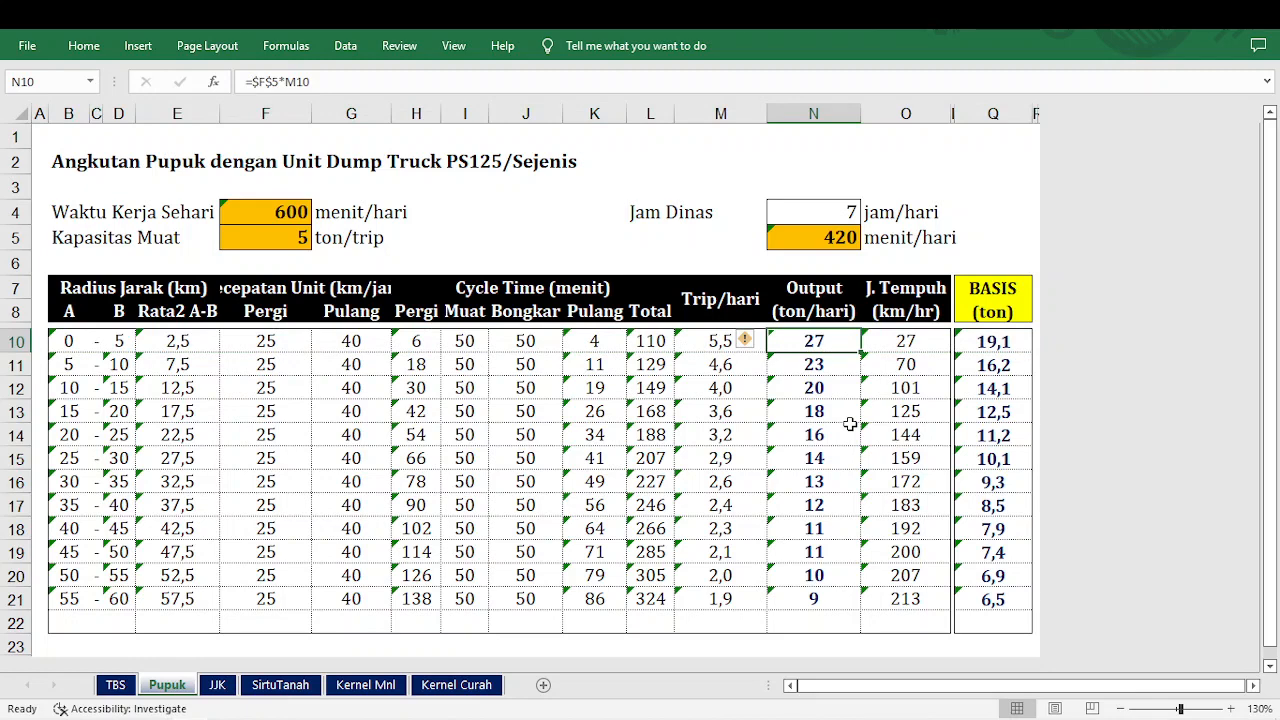
{"action": "left_click", "coordinate": [1013, 341]}
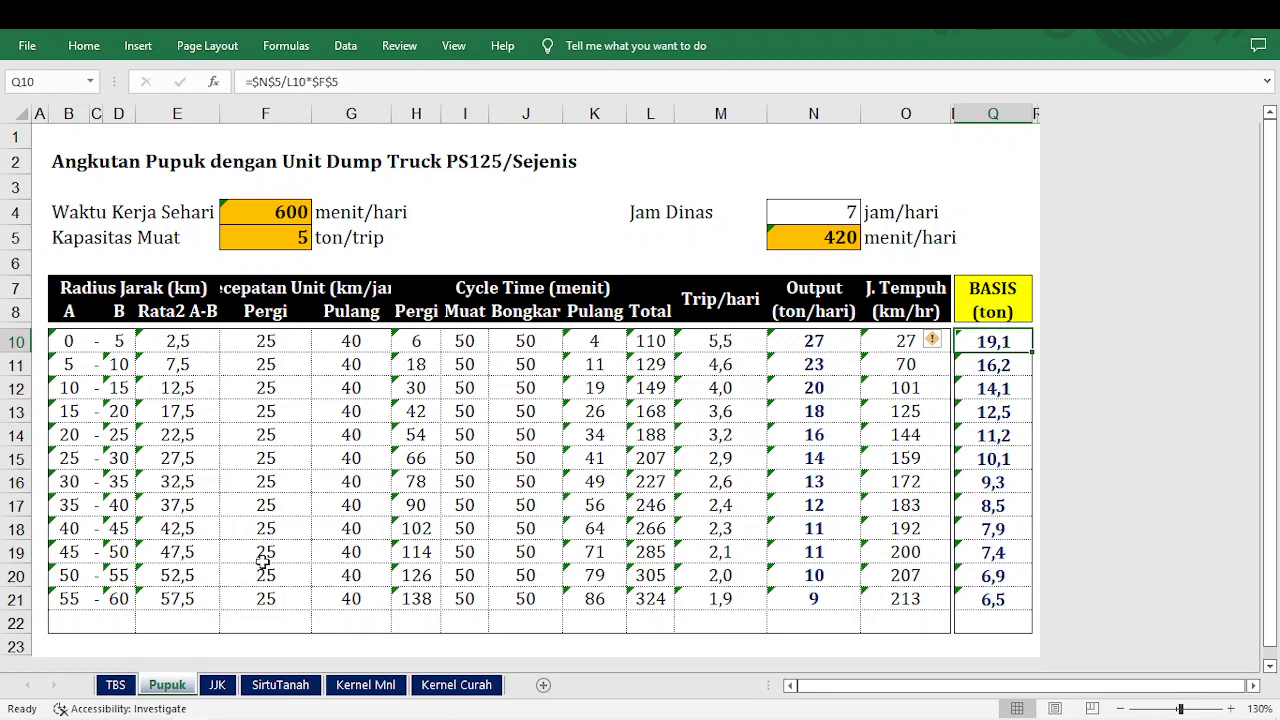
Review the JJK transport table and the distance rows of the SirtuTanah sheet
{"action": "left_click", "coordinate": [224, 686]}
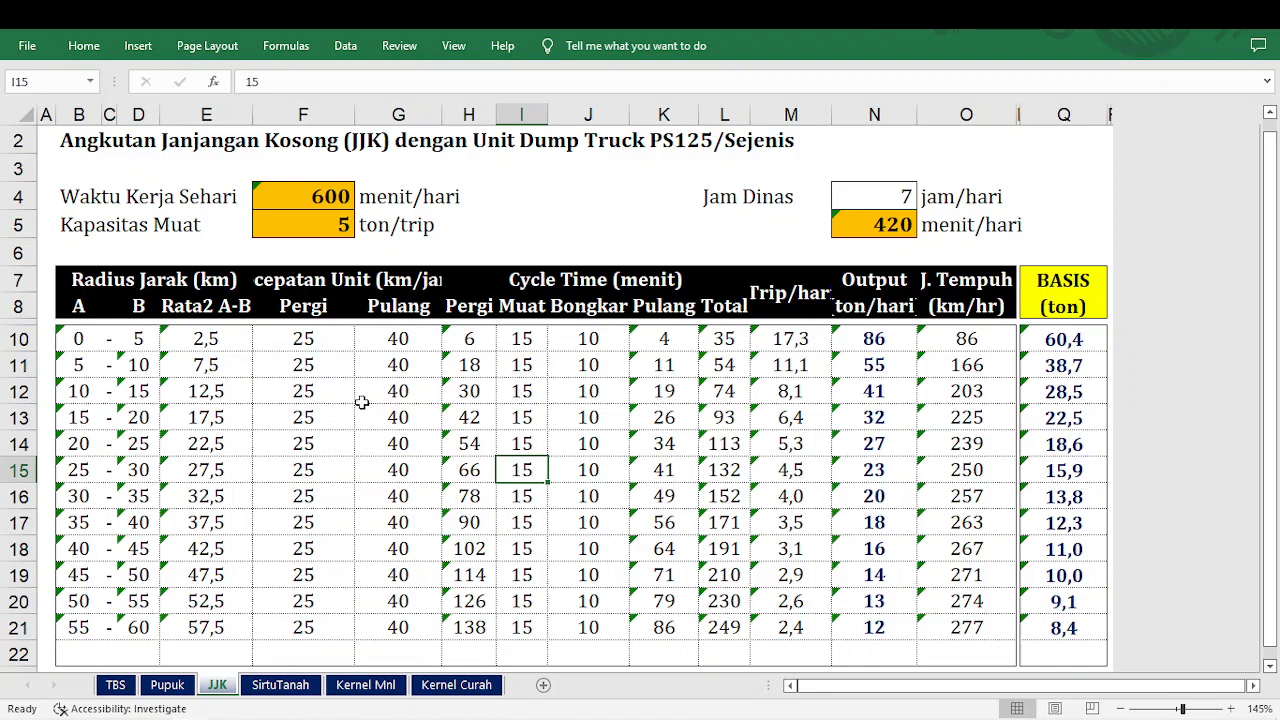
{"action": "left_click", "coordinate": [281, 686]}
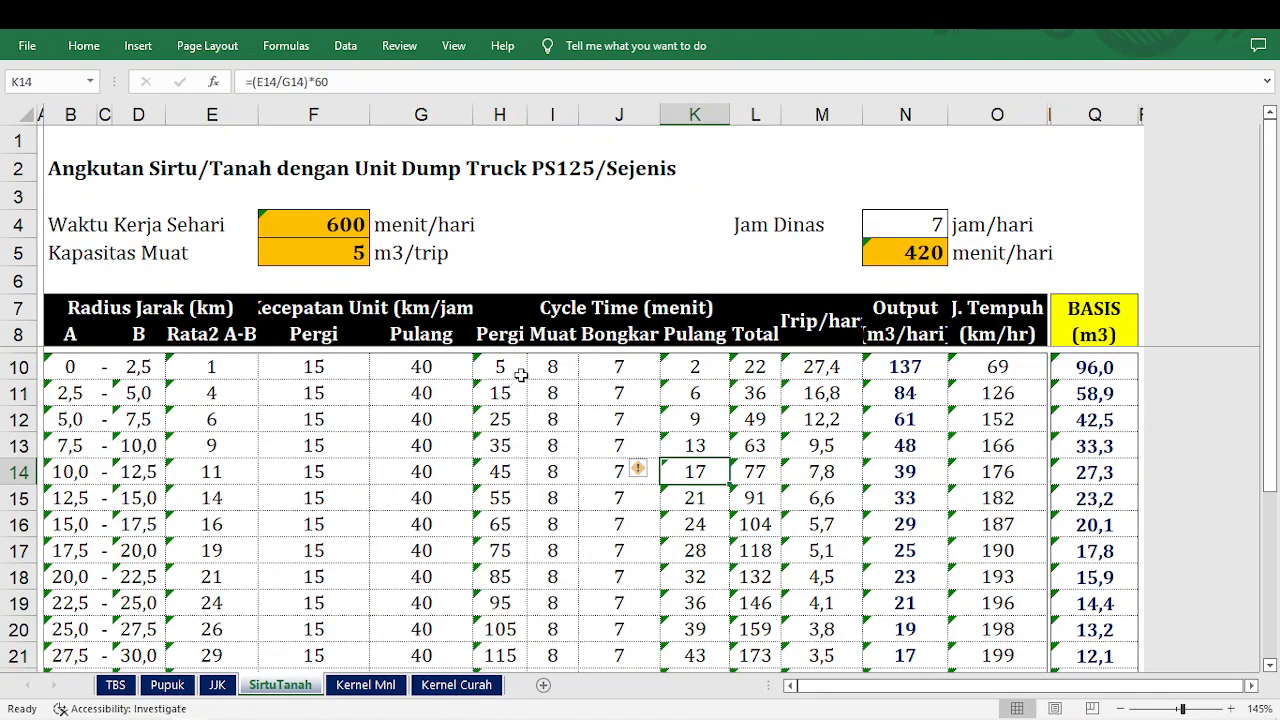
{"action": "scroll", "coordinate": [521, 374], "scroll_direction": "down", "scroll_amount": 1}
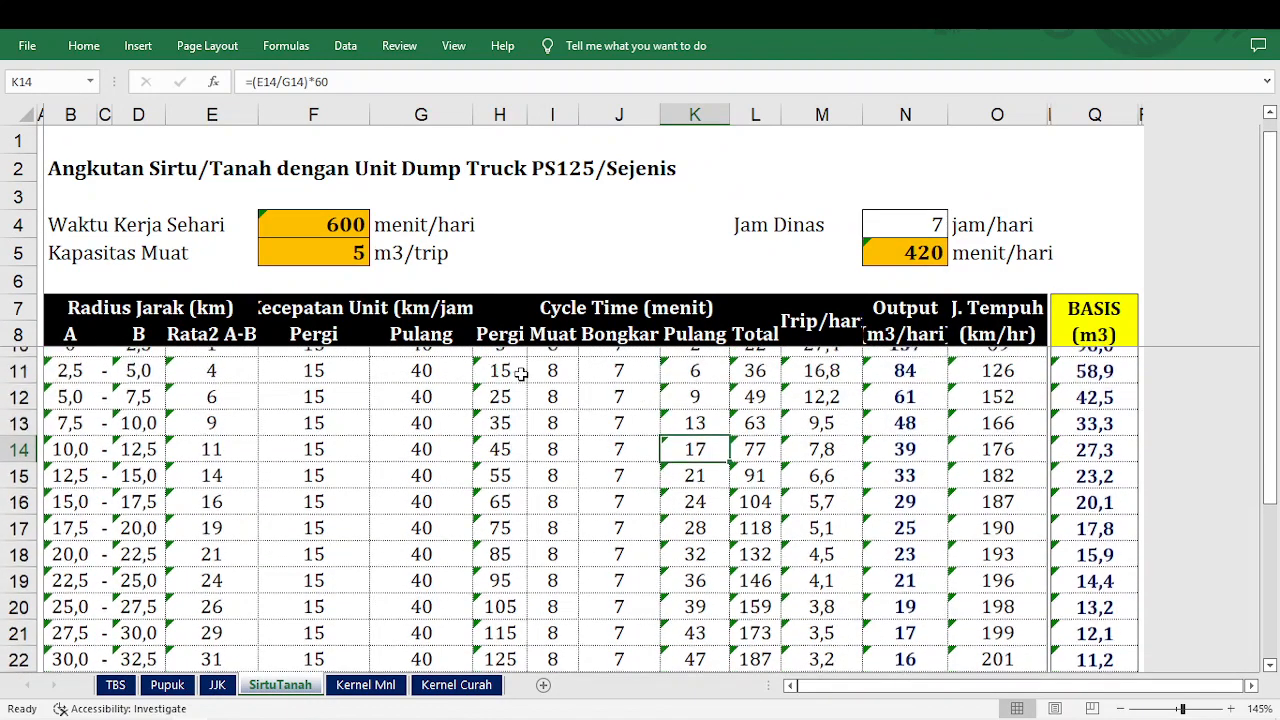
{"action": "scroll", "coordinate": [521, 371], "scroll_direction": "up", "scroll_amount": 1}
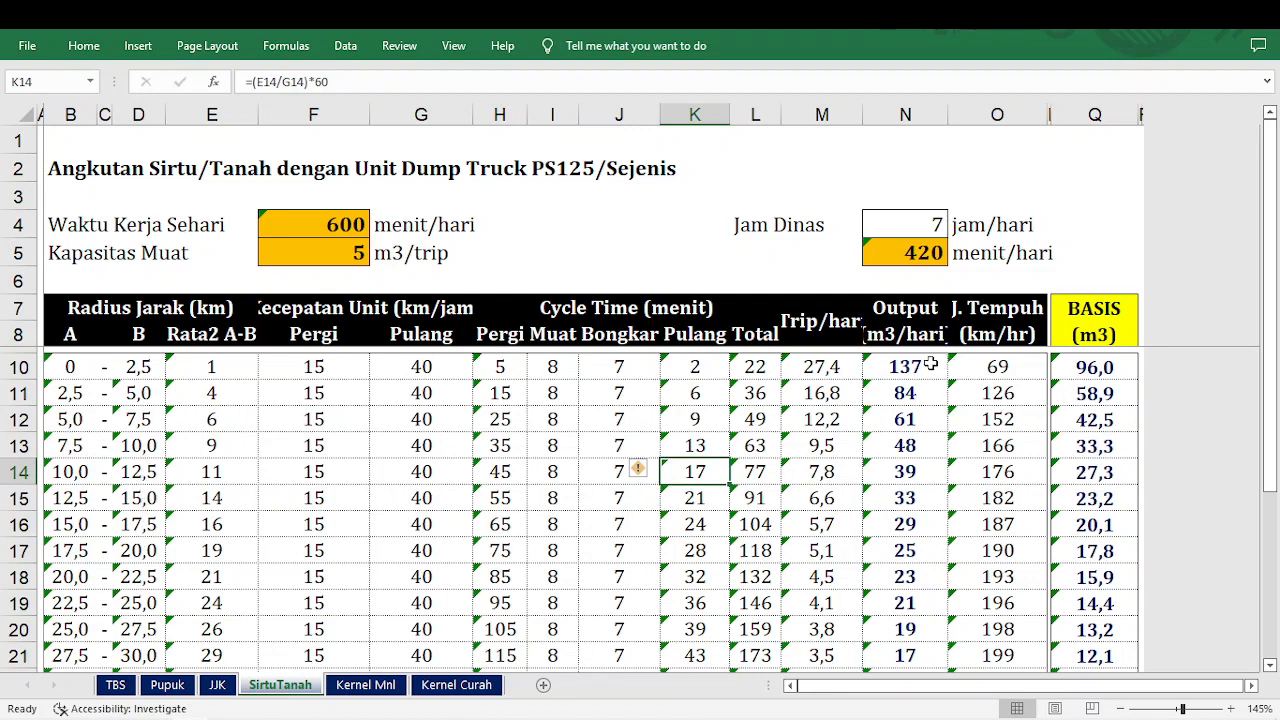
Widen the SirtuTanah sheet's Output (m3/hari) column to fit its header, and inspect the Output formula in N10
{"action": "left_click_drag", "start_coordinate": [948, 114], "coordinate": [965, 113]}
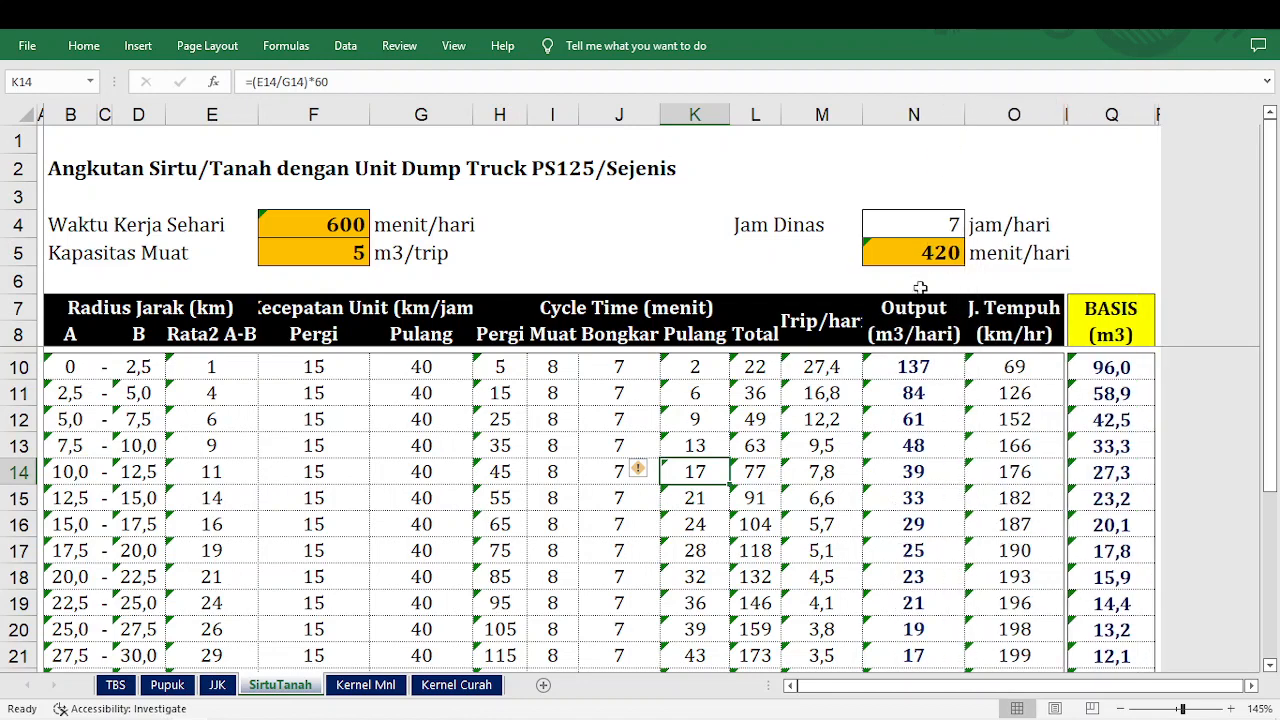
{"action": "left_click", "coordinate": [913, 367]}
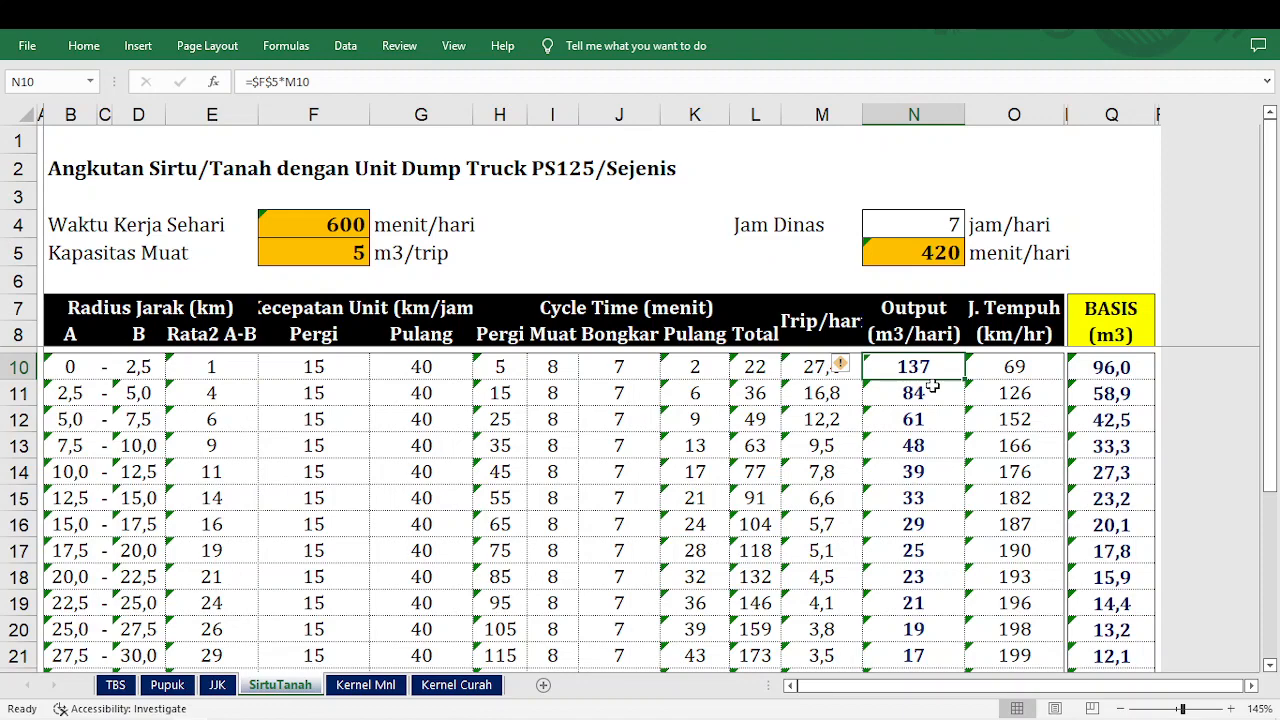
Review the Kernel Mnl sheet's Pergi and Pulang speeds and its title and capacity inputs, and return to the TBS sheet
{"action": "left_click", "coordinate": [372, 688]}
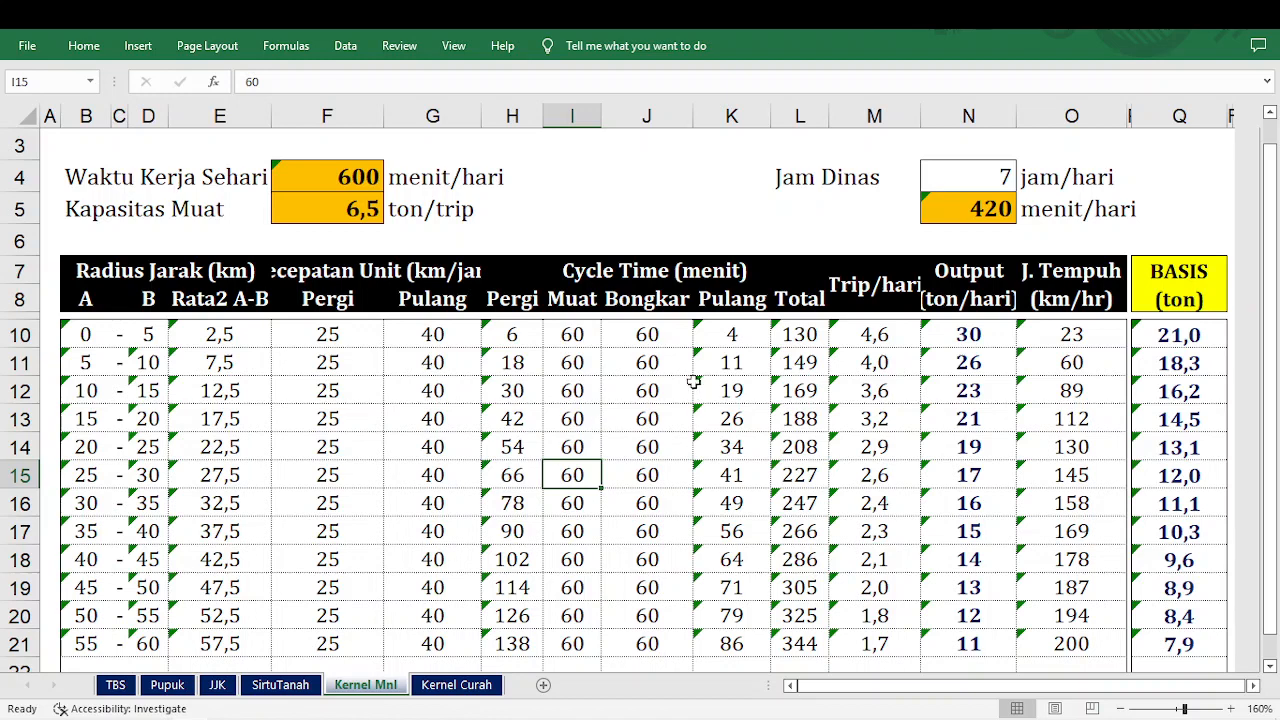
{"action": "left_click", "coordinate": [359, 370]}
{"action": "left_click", "coordinate": [401, 390]}
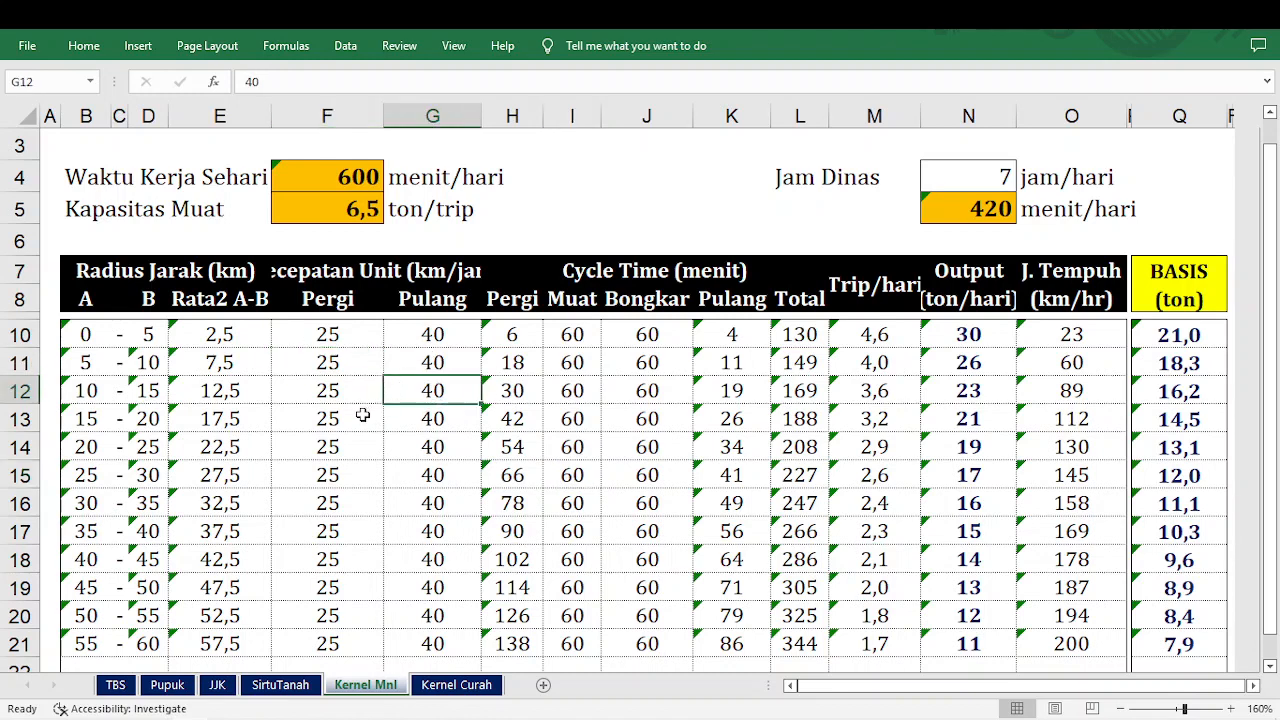
{"action": "left_click", "coordinate": [363, 415]}
{"action": "left_click", "coordinate": [397, 446]}
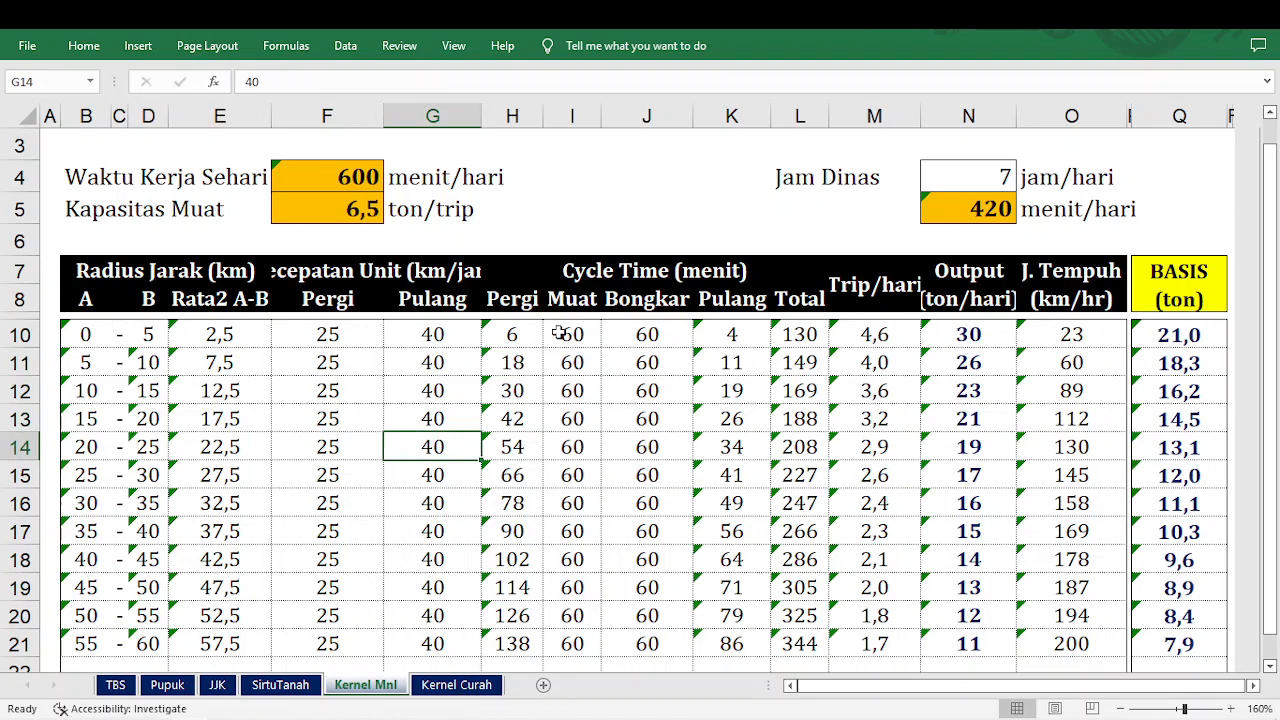
{"action": "scroll", "coordinate": [558, 334], "scroll_direction": "up", "scroll_amount": 1}
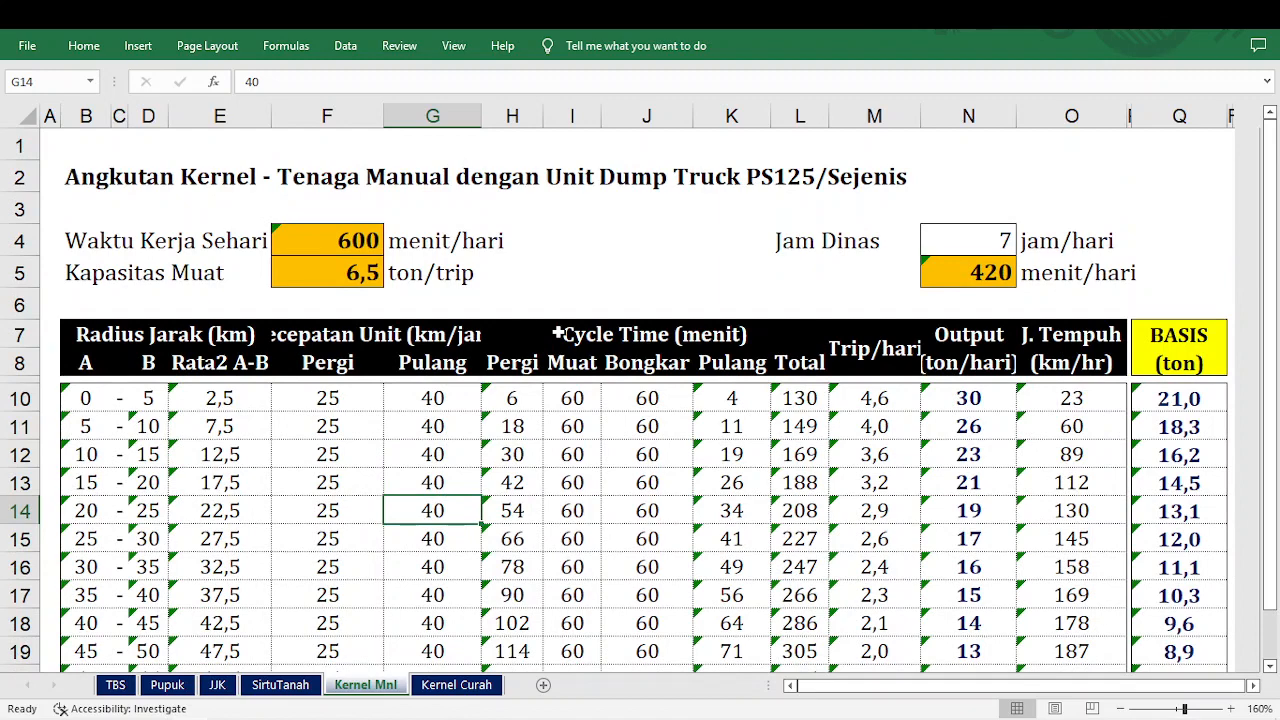
{"action": "left_click", "coordinate": [116, 686]}
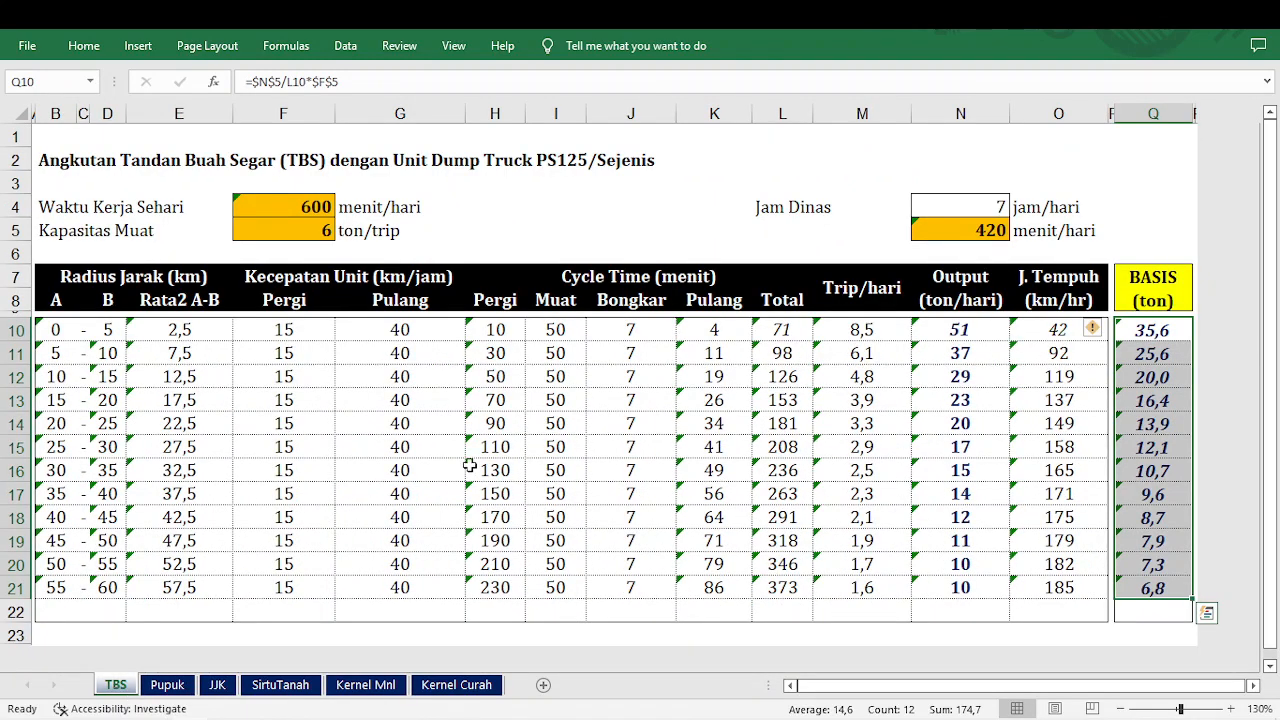